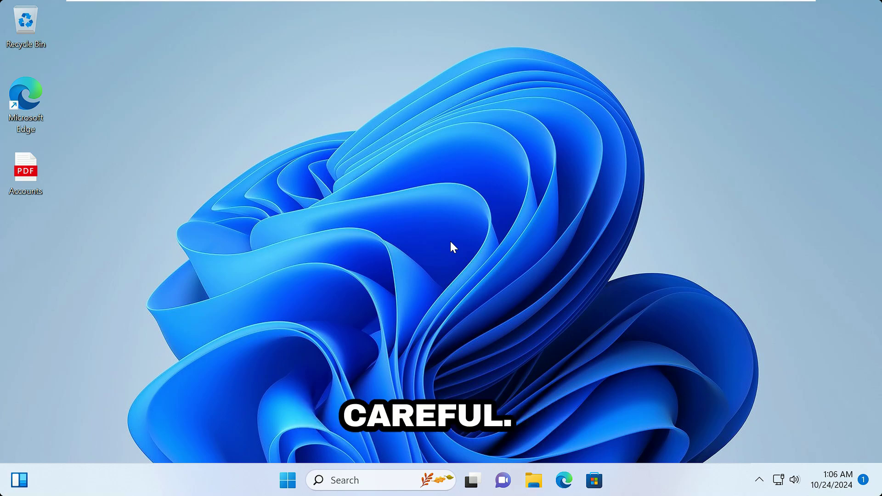
# Step: Launch the Local Group Policy Editor by running gpedit.msc from the Run box
pyautogui.press('super+r')
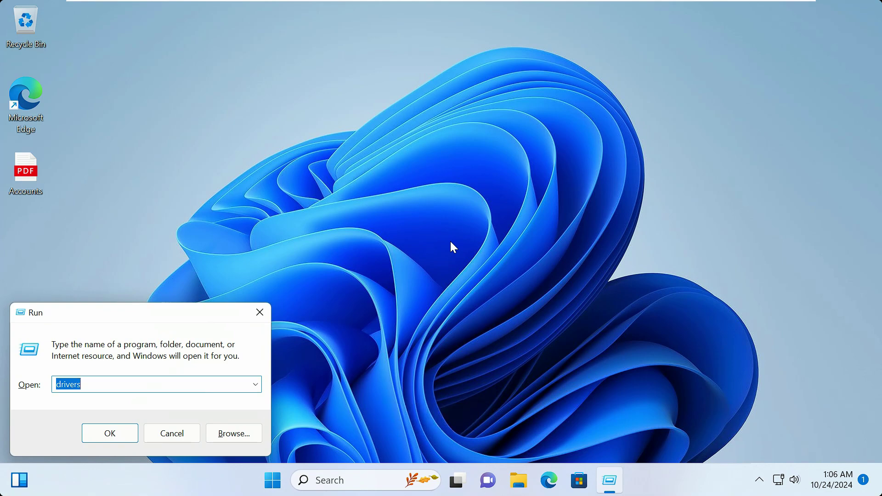
pyautogui.write('gpedit.msc')
pyautogui.press('Return')
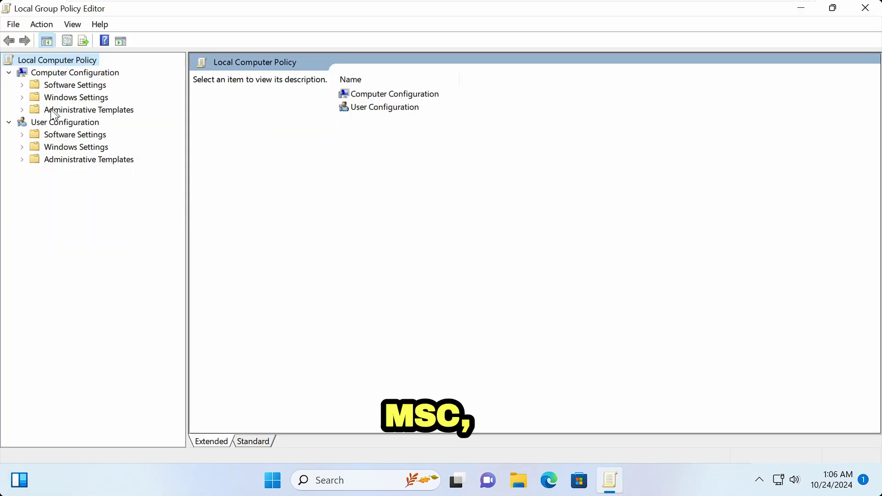
# Step: Browse to Administrative Templates > System > Device Installation > Device Installation Restrictions and select the last policy
pyautogui.click(52, 109)
pyautogui.click(23, 112)
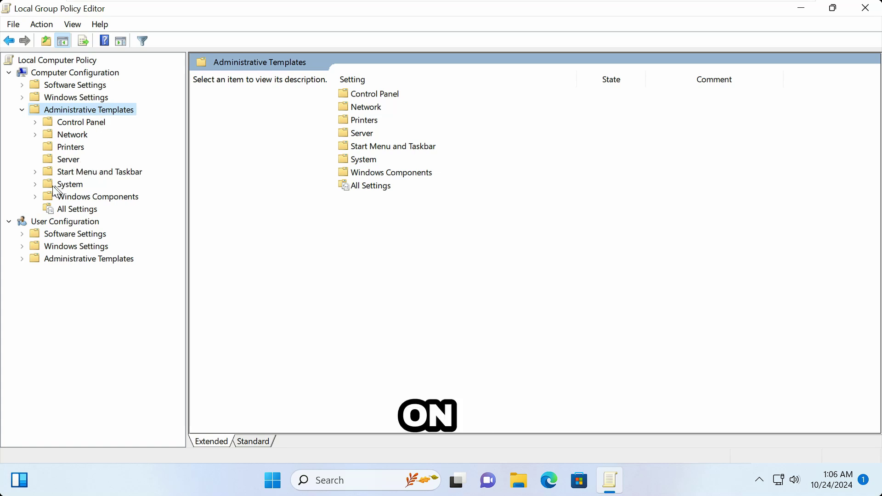
pyautogui.click(36, 184)
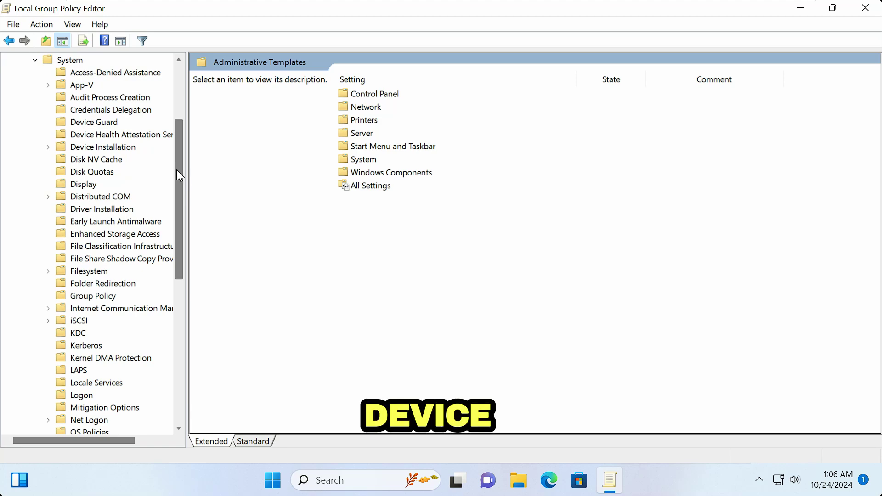
pyautogui.click(74, 148)
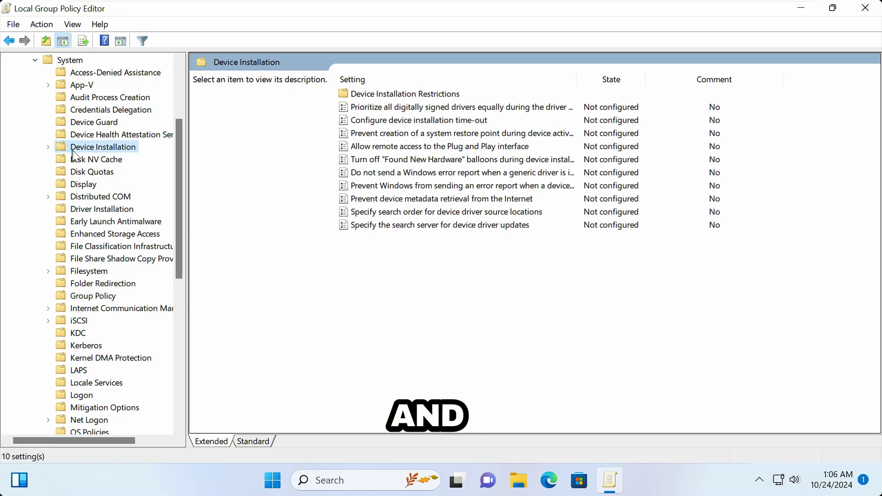
pyautogui.click(48, 148)
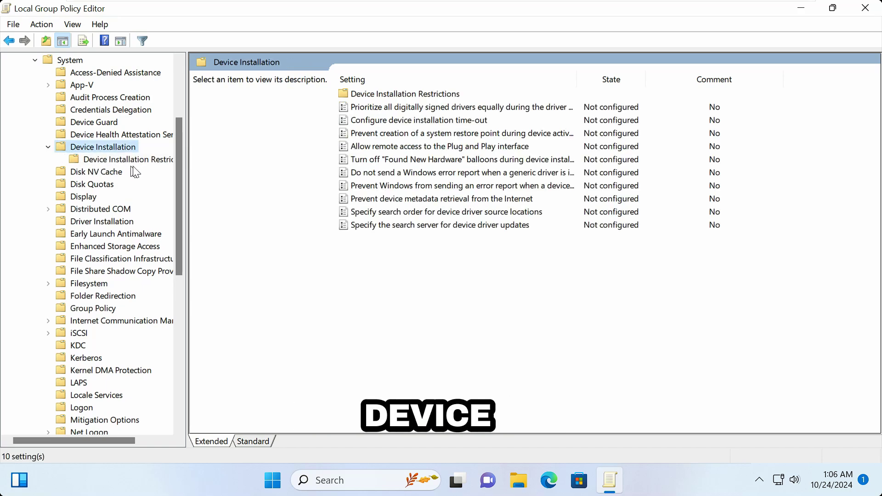
pyautogui.click(152, 160)
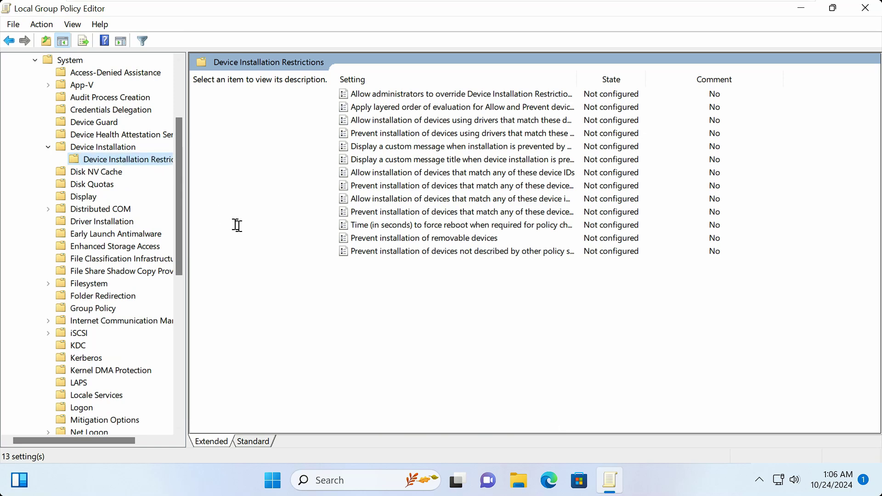
pyautogui.click(419, 256)
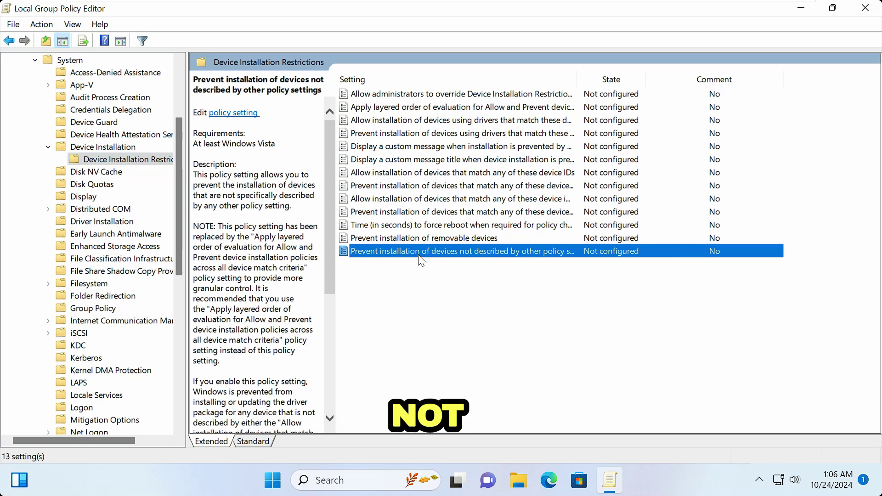
# Step: Set 'Prevent installation of devices not described by other policy settings' to Enabled and apply
pyautogui.doubleClick(485, 251)
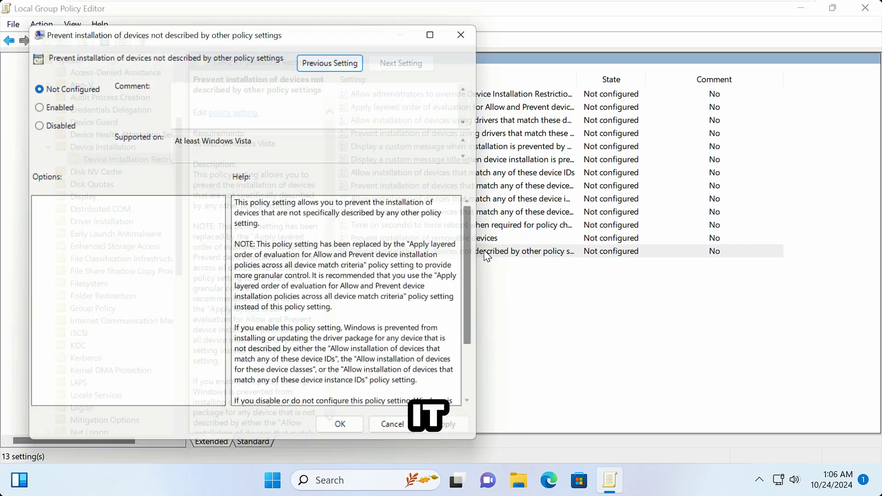
pyautogui.moveTo(291, 32); pyautogui.dragTo(492, 57)
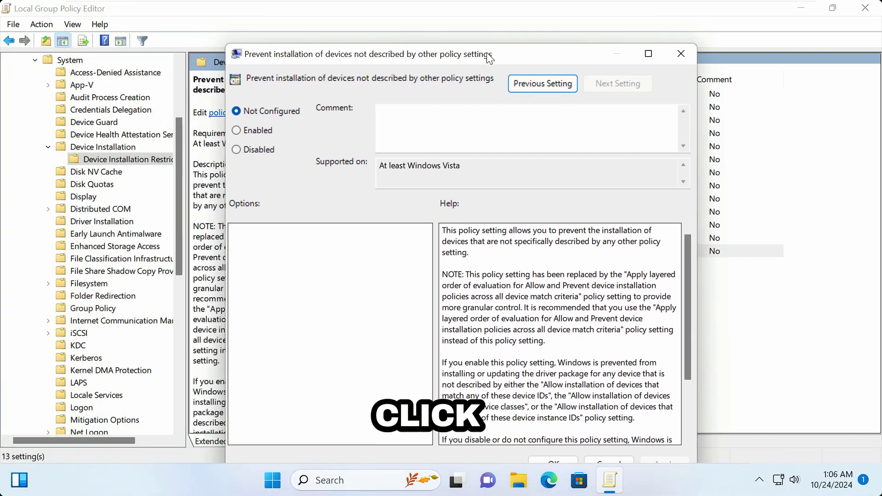
pyautogui.click(245, 133)
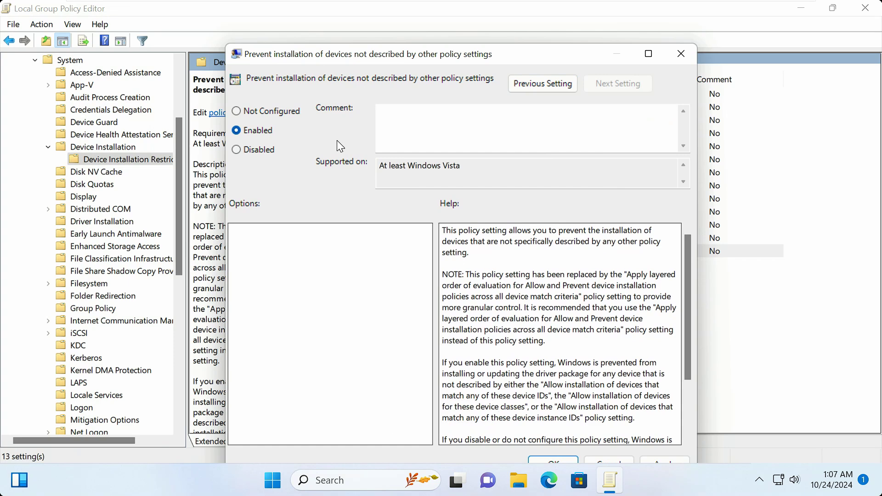
pyautogui.press('super+r')
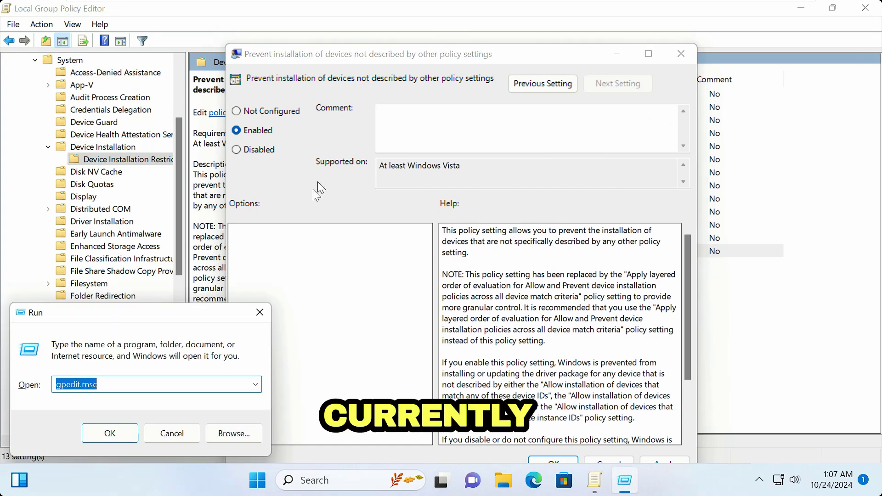
pyautogui.click(260, 313)
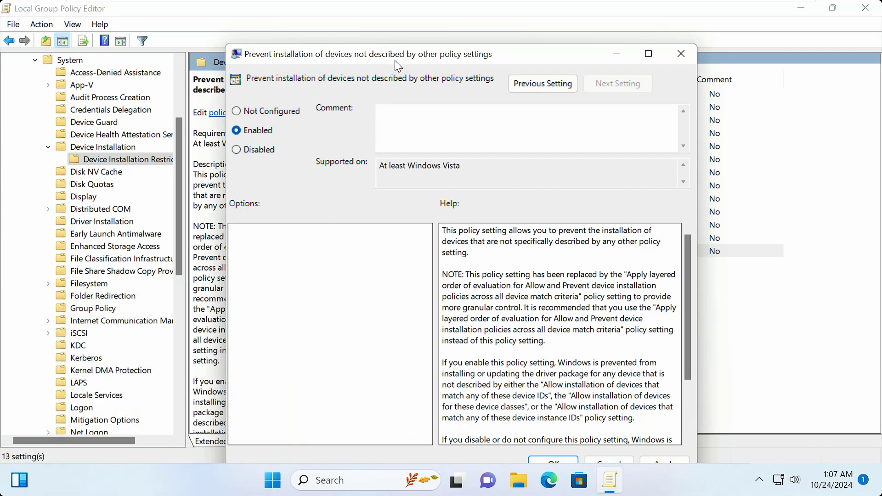
pyautogui.moveTo(396, 60); pyautogui.dragTo(394, 31)
pyautogui.click(661, 429)
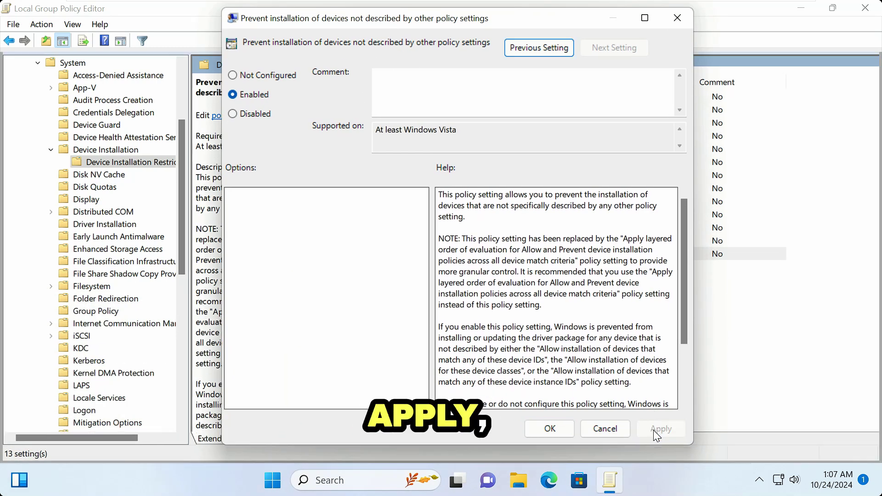
pyautogui.click(553, 429)
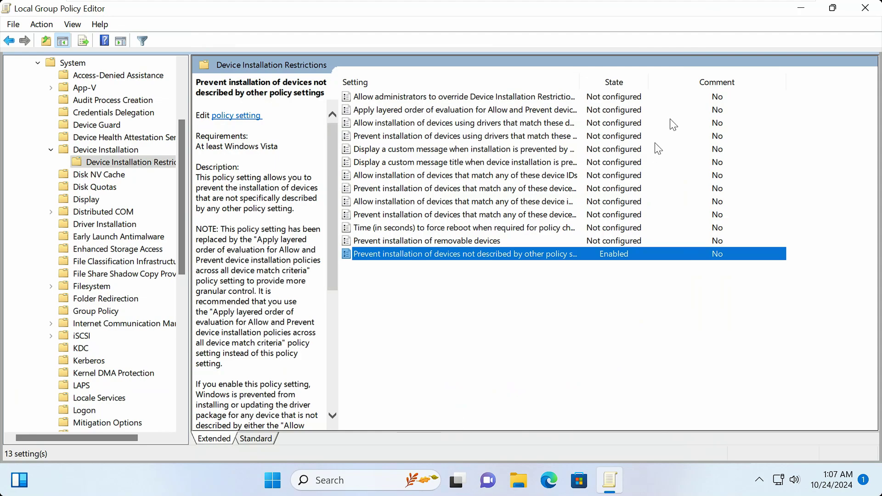
# Step: Close the editor and run Command Prompt as administrator from a cmd search
pyautogui.click(866, 8)
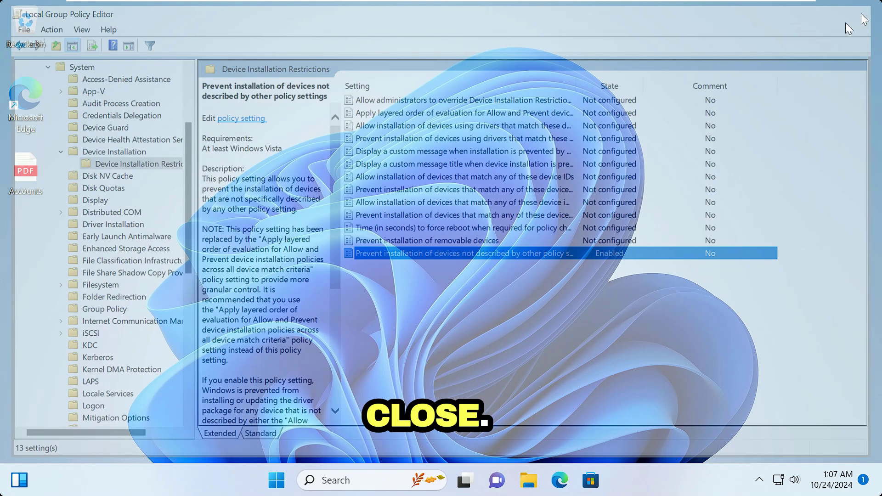
pyautogui.press('super+r')
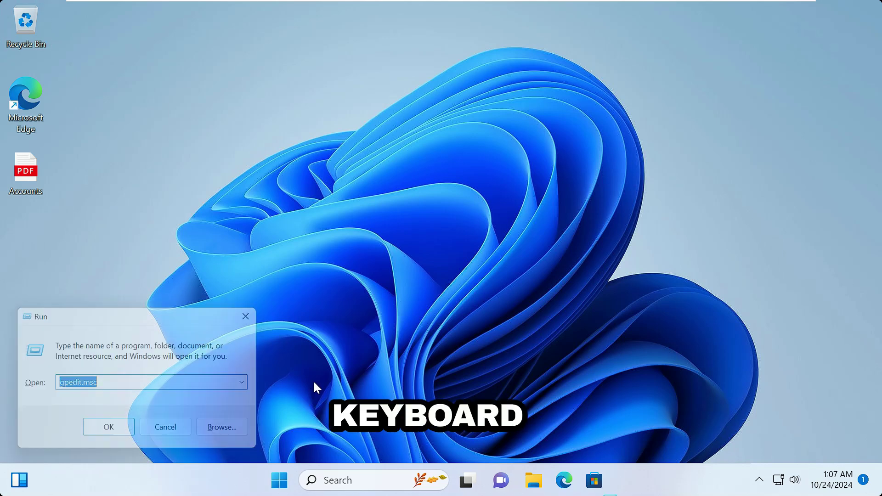
pyautogui.click(331, 424)
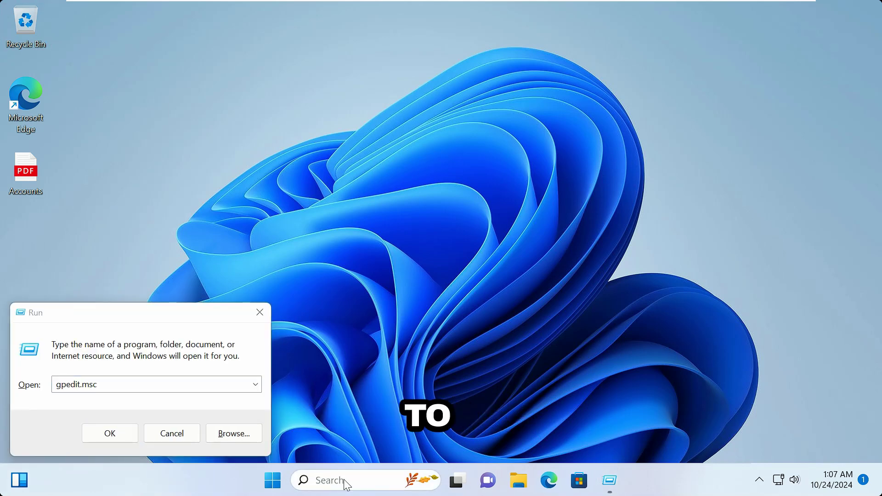
pyautogui.click(344, 479)
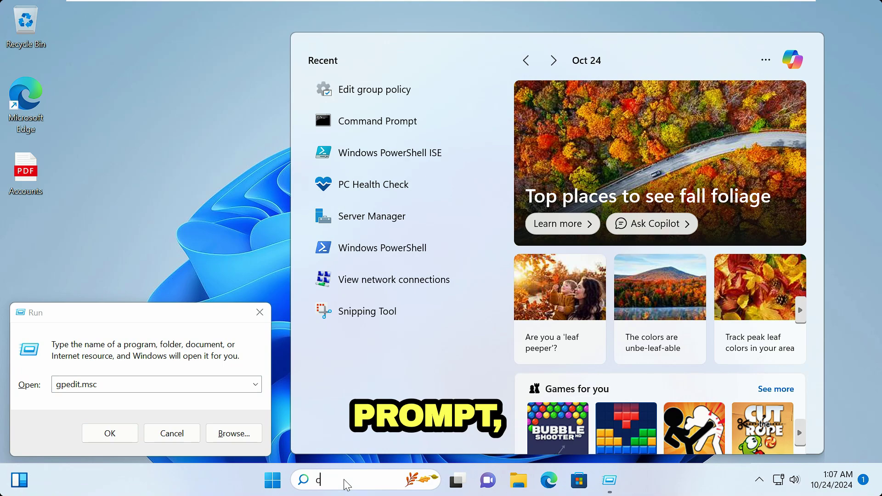
pyautogui.write('cmd')
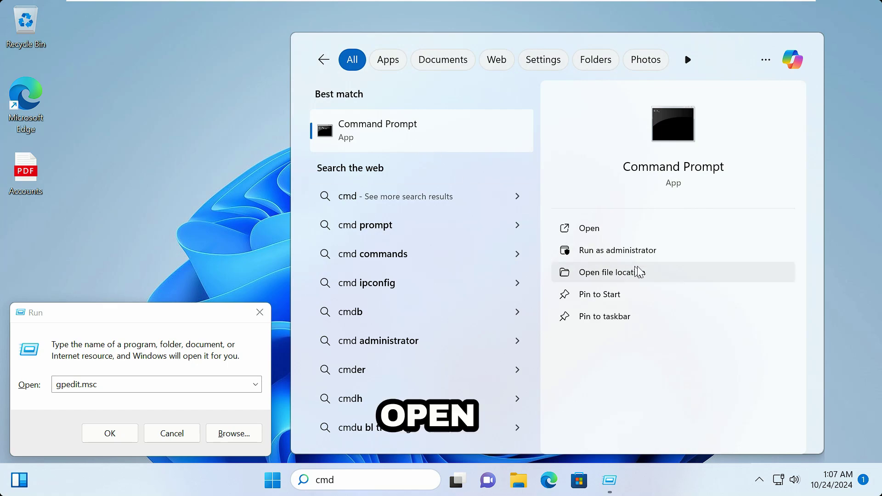
pyautogui.click(650, 260)
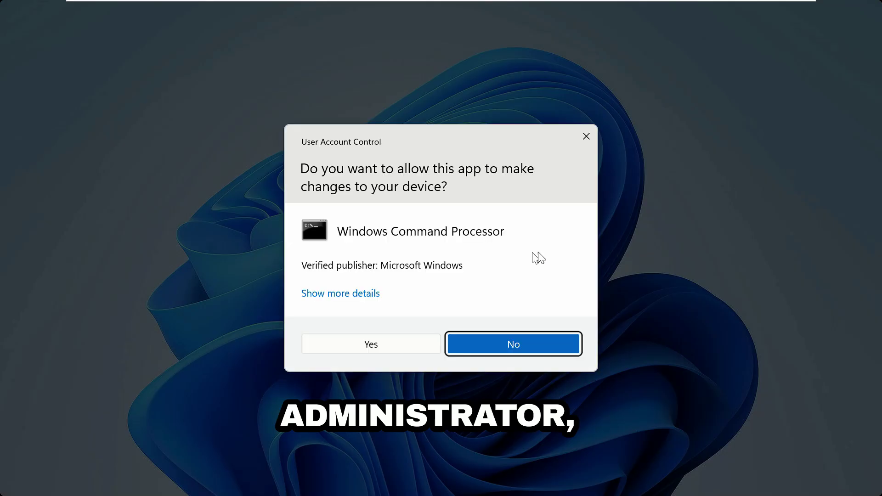
# Step: Approve the UAC prompt and run gpupdate /force in the admin Command Prompt
pyautogui.click(376, 343)
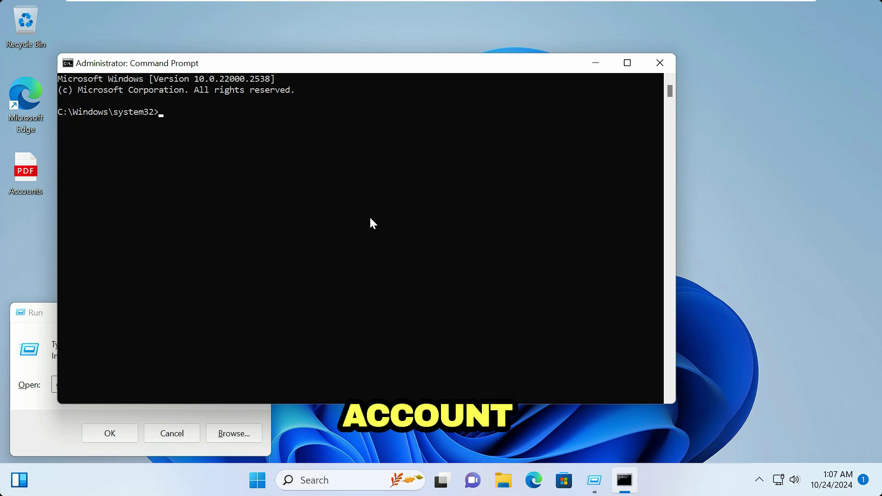
pyautogui.click(370, 217)
pyautogui.write('gpu')
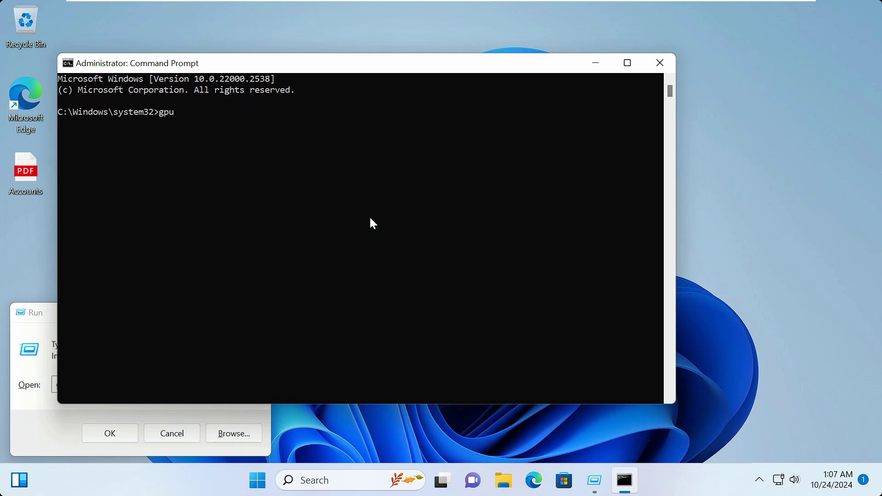
pyautogui.write('pdate /fo')
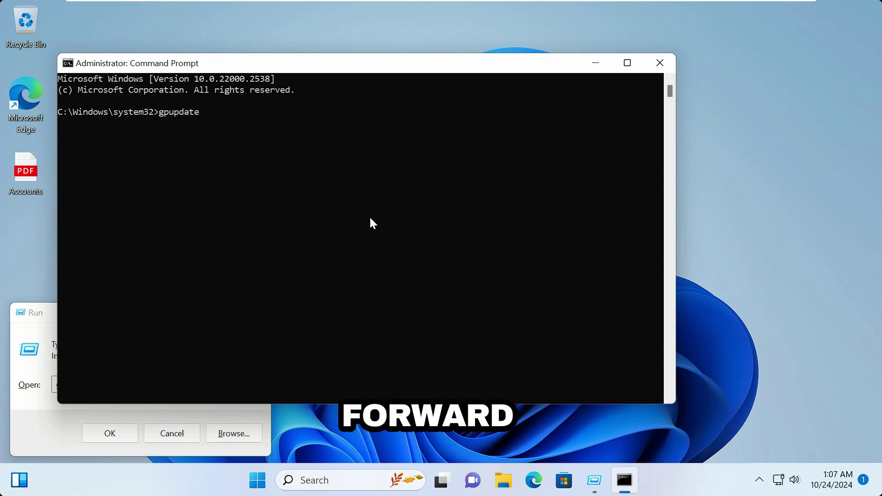
pyautogui.write('rce')
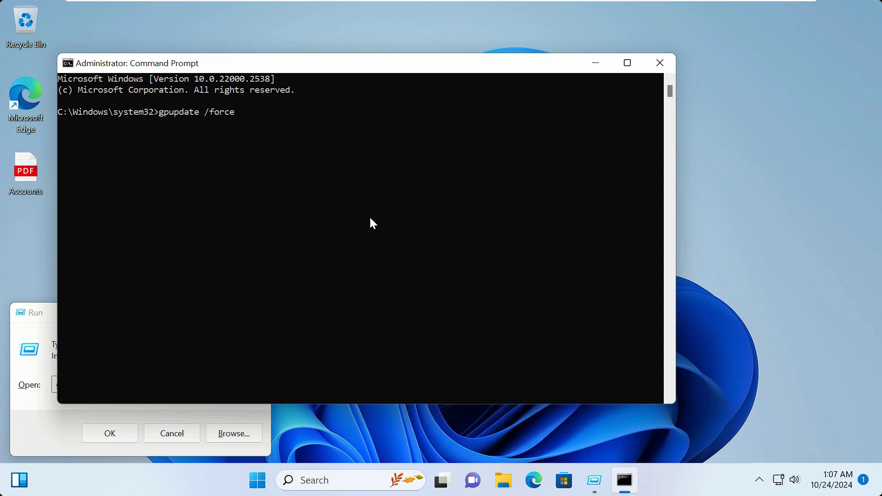
pyautogui.press('Return')
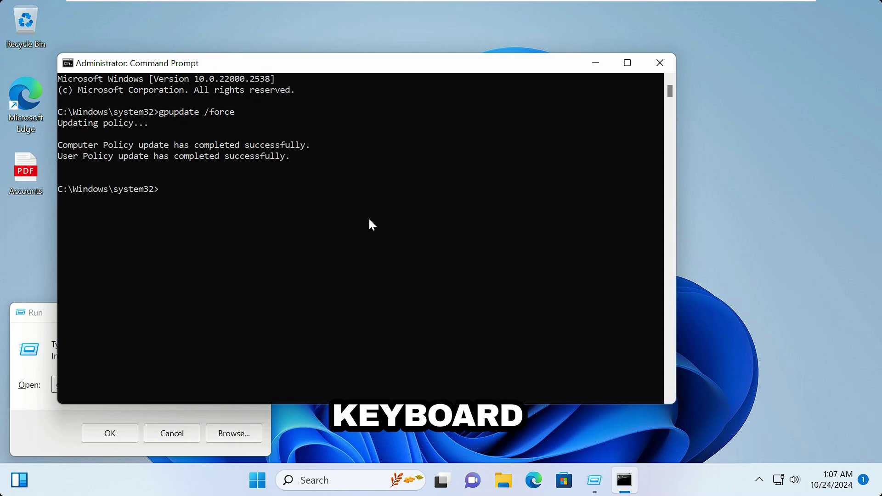
pyautogui.press('super+r')
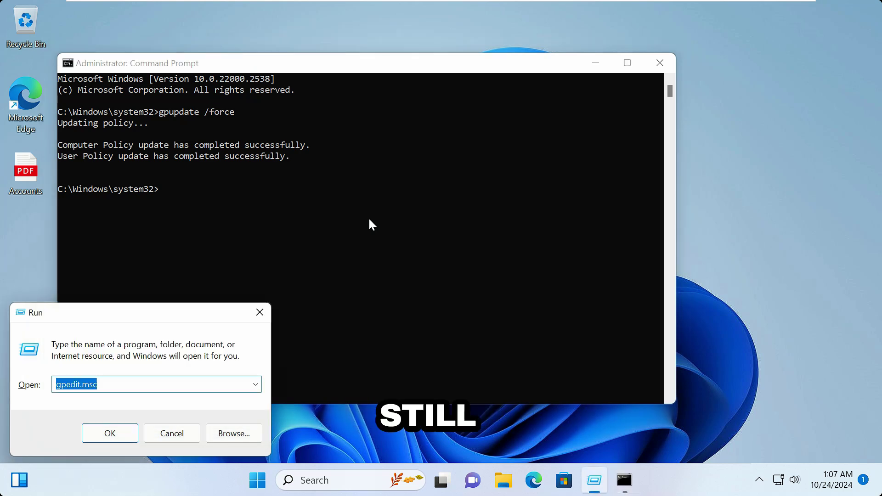
# Step: Open Device Manager and select Standard PS/2 Keyboard under Keyboards
pyautogui.rightClick(258, 482)
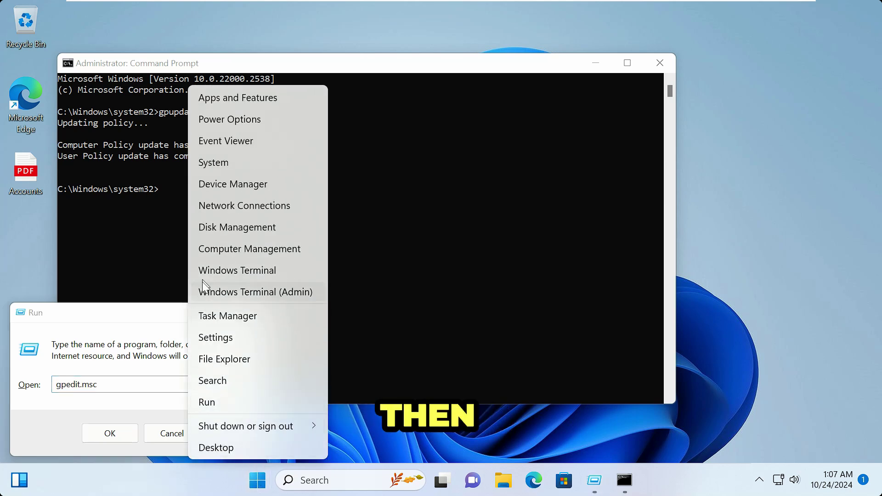
pyautogui.click(241, 184)
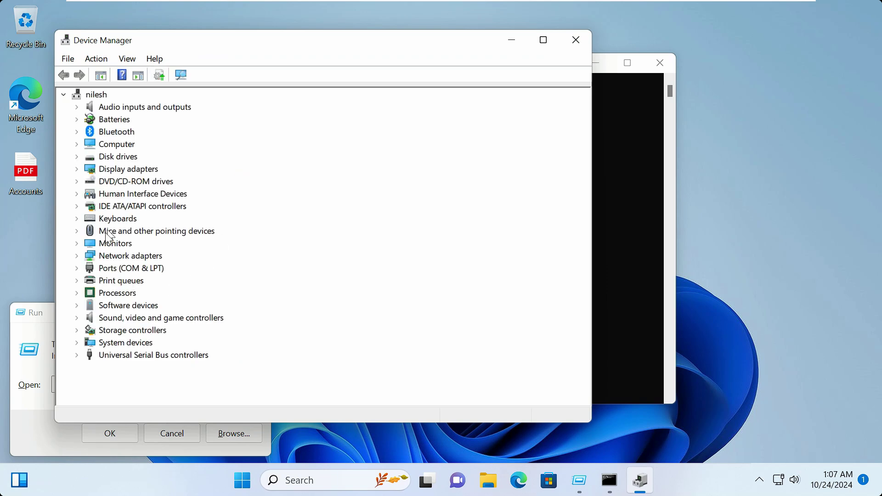
pyautogui.click(88, 219)
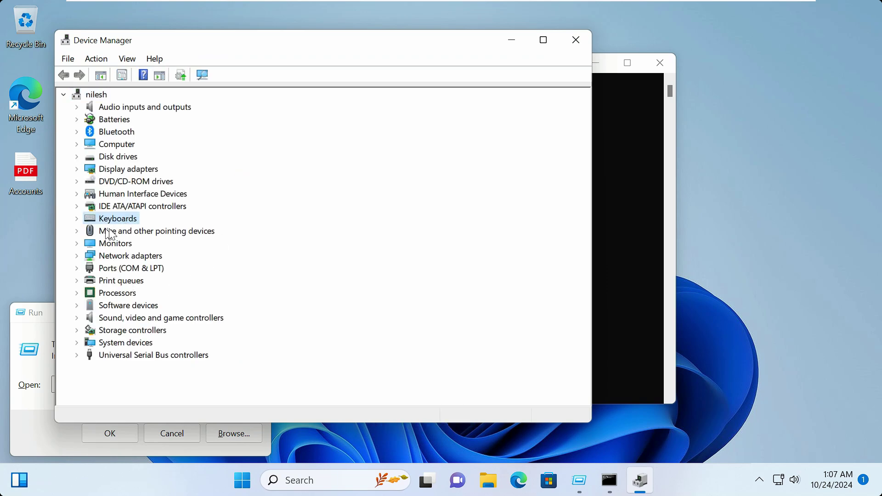
pyautogui.click(76, 218)
pyautogui.click(162, 234)
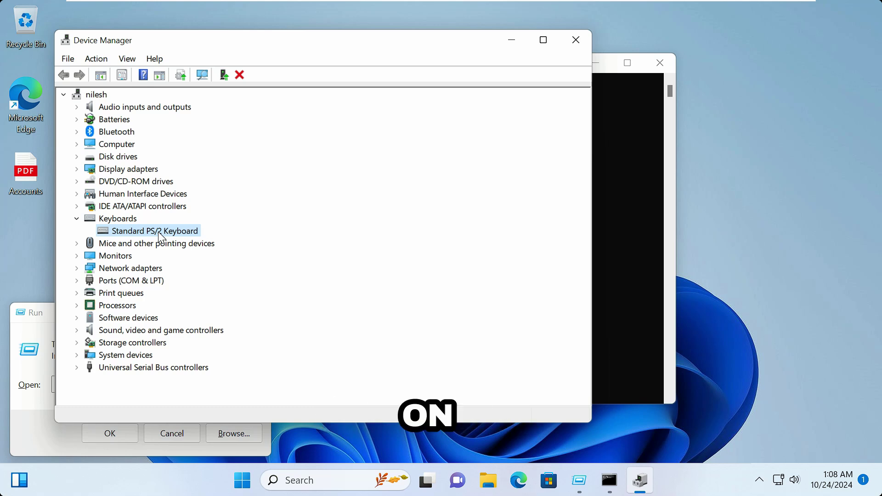
# Step: Uninstall the Standard PS/2 Keyboard device and agree to restart the computer
pyautogui.rightClick(158, 231)
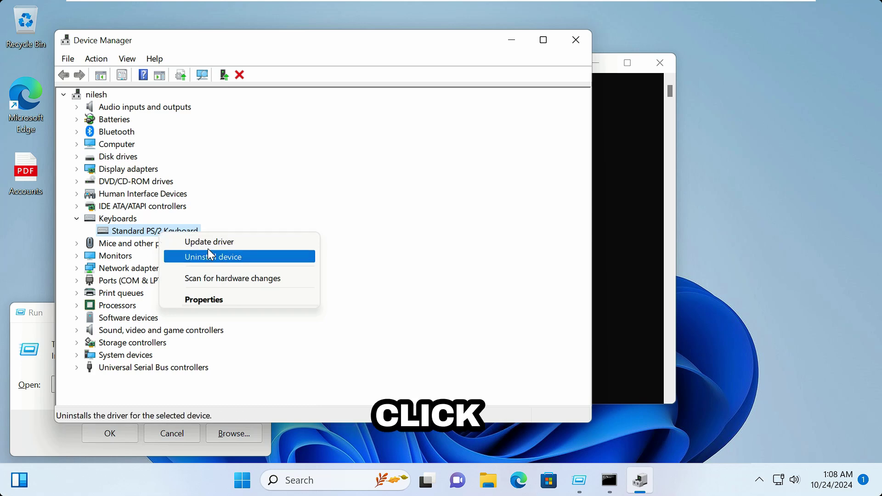
pyautogui.click(242, 260)
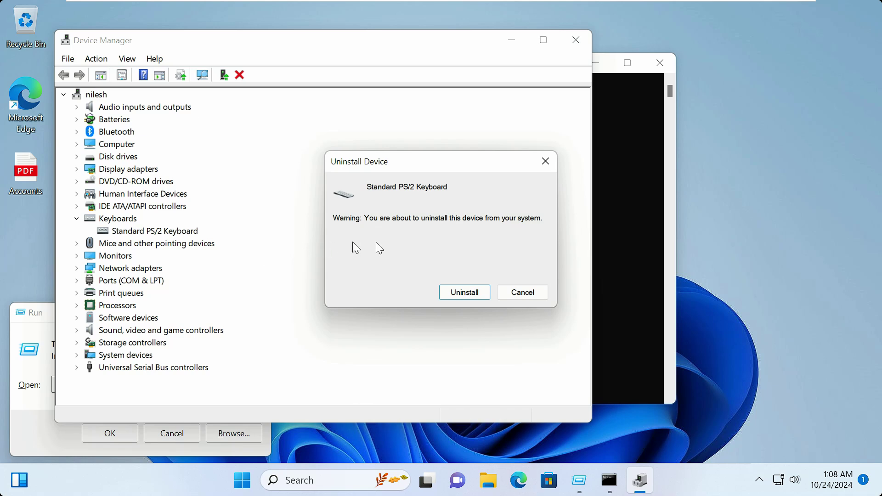
pyautogui.click(467, 294)
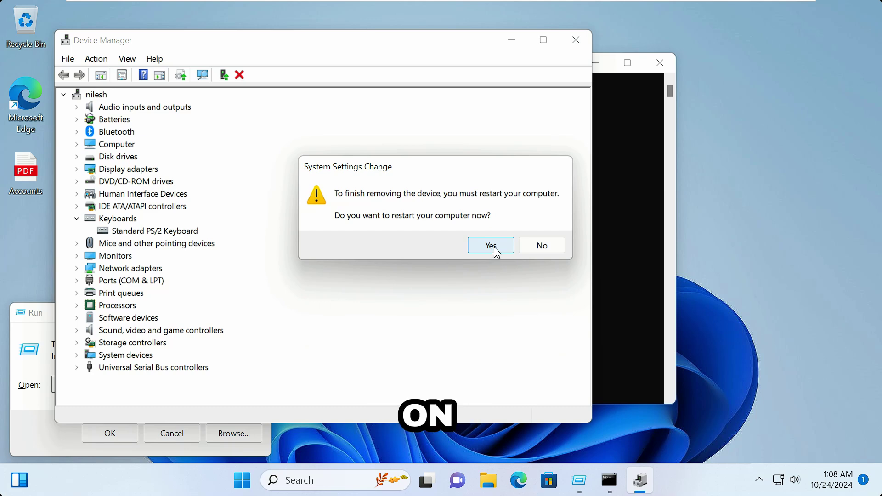
pyautogui.click(495, 248)
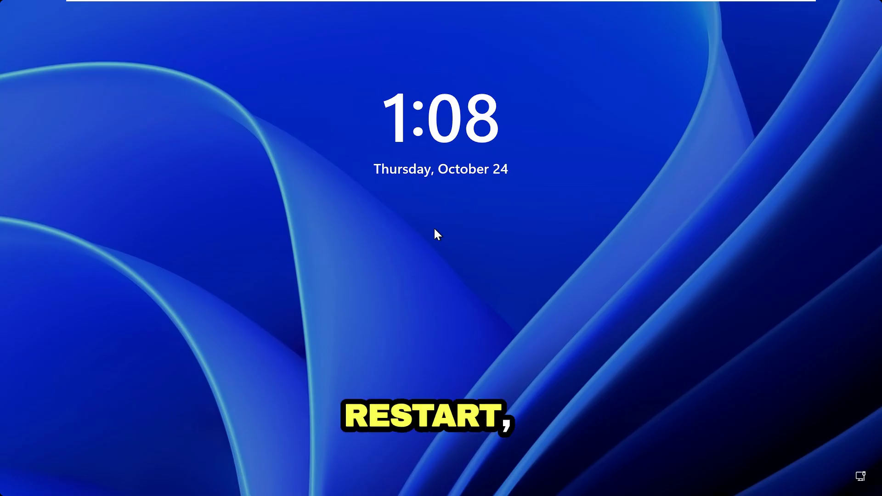
# Step: Dismiss the lock screen to reach the sign-in screen
pyautogui.click(435, 230)
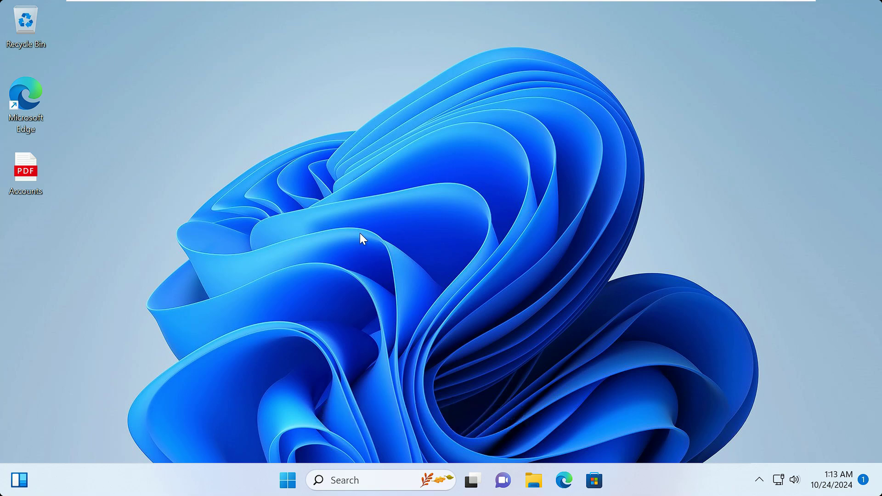
# Step: Open the System32\drivers folder by running 'drivers' from the Run box
pyautogui.press('super+r')
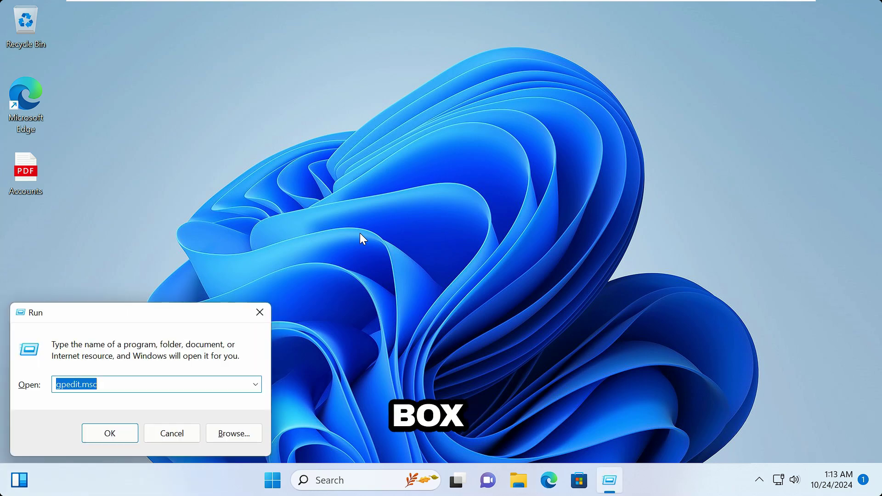
pyautogui.write('drivers')
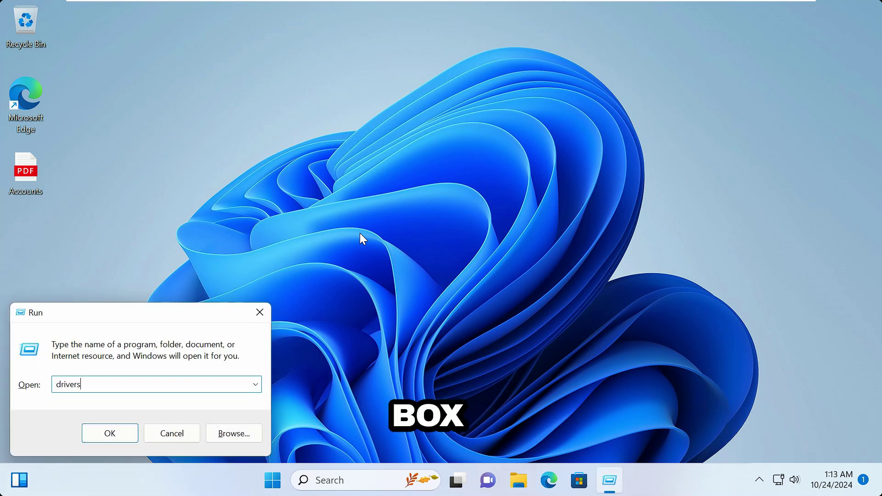
pyautogui.press('Return')
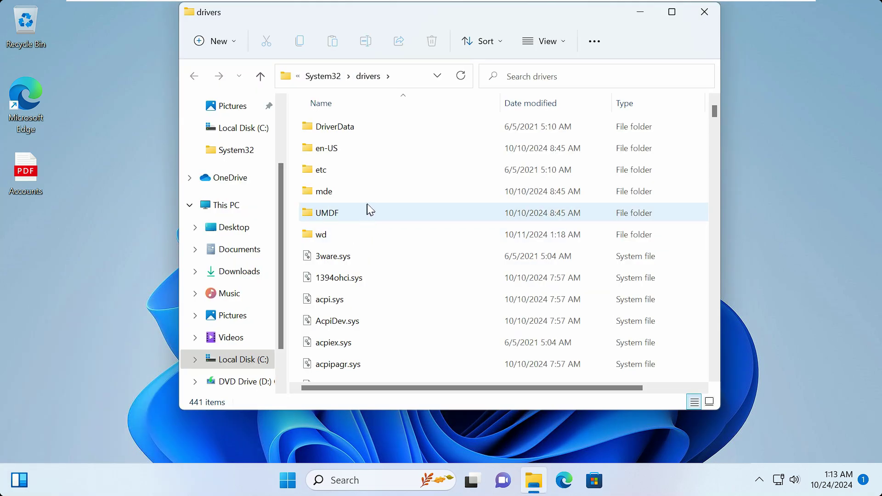
# Step: Find i8042prt.sys, review and cancel its Properties, then open its name for editing
pyautogui.click(370, 197)
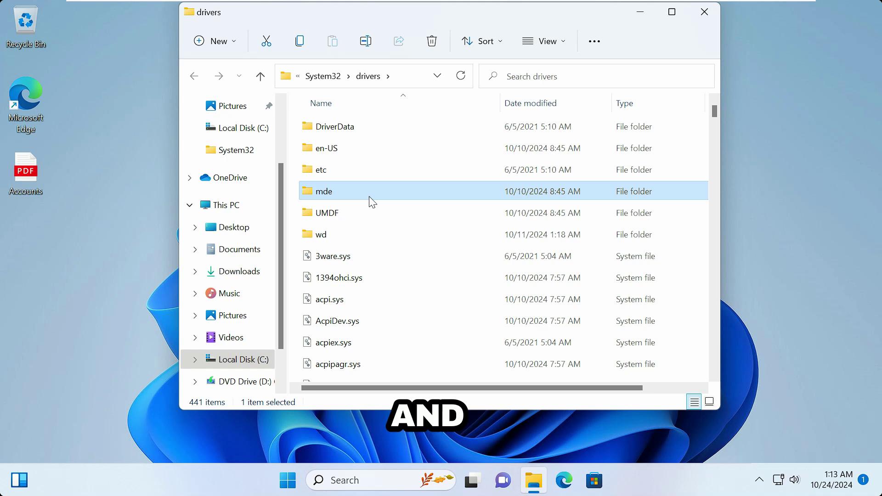
pyautogui.press('i')
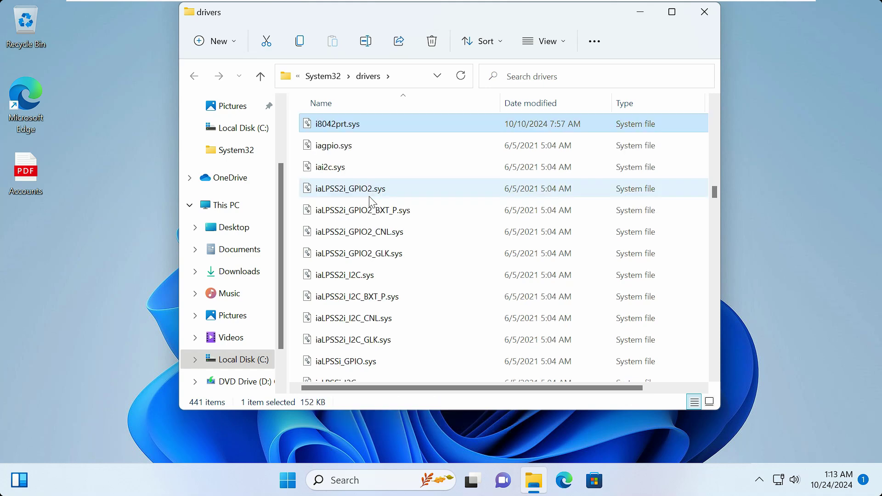
pyautogui.rightClick(352, 132)
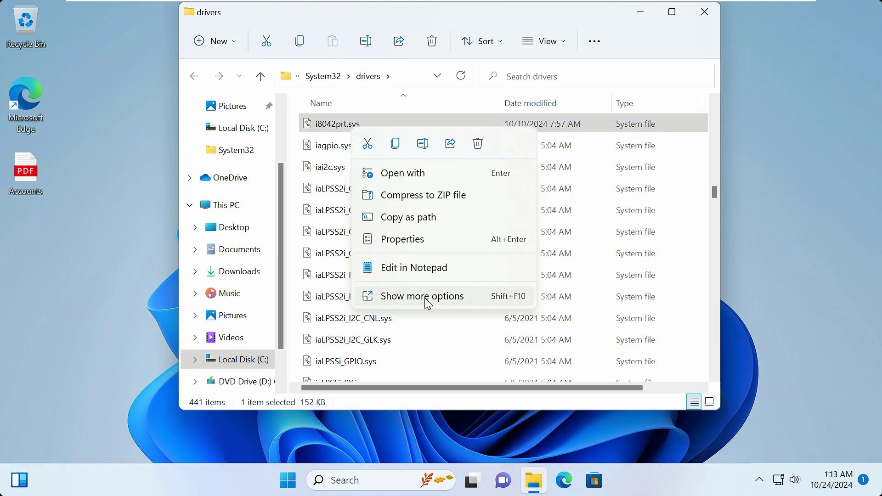
pyautogui.click(425, 298)
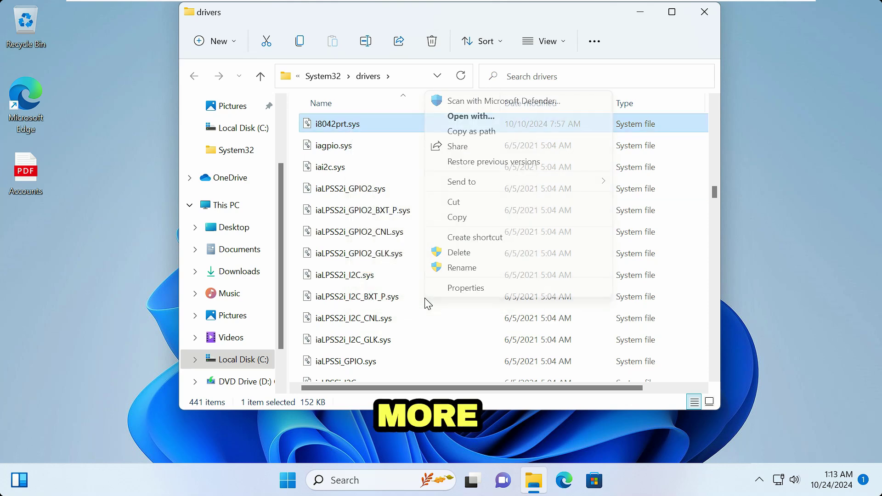
pyautogui.click(481, 290)
pyautogui.moveTo(489, 110); pyautogui.dragTo(577, 38)
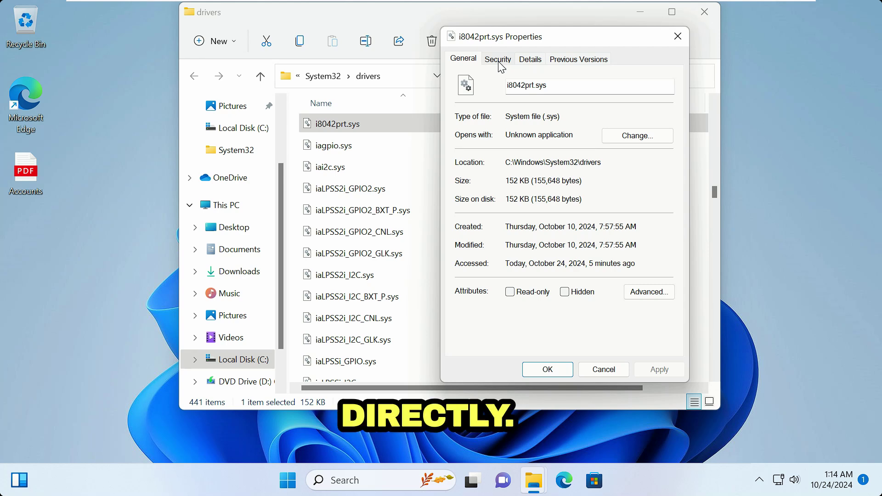
pyautogui.click(604, 370)
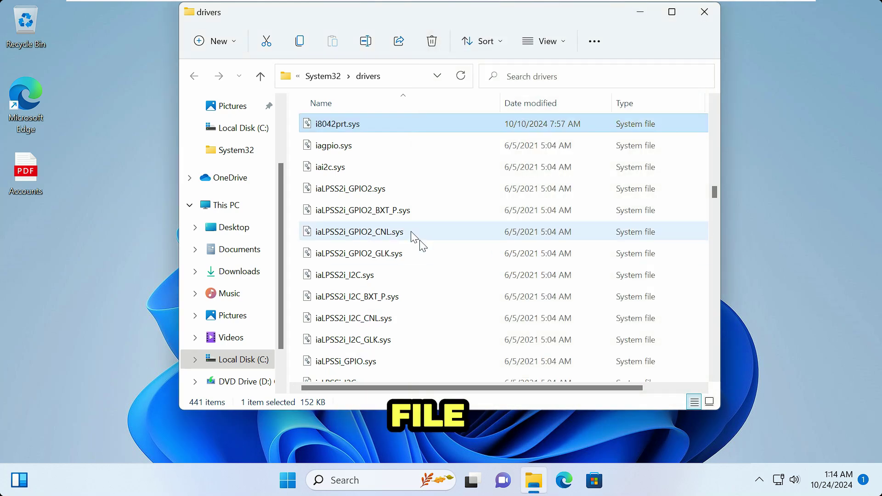
pyautogui.click(346, 132)
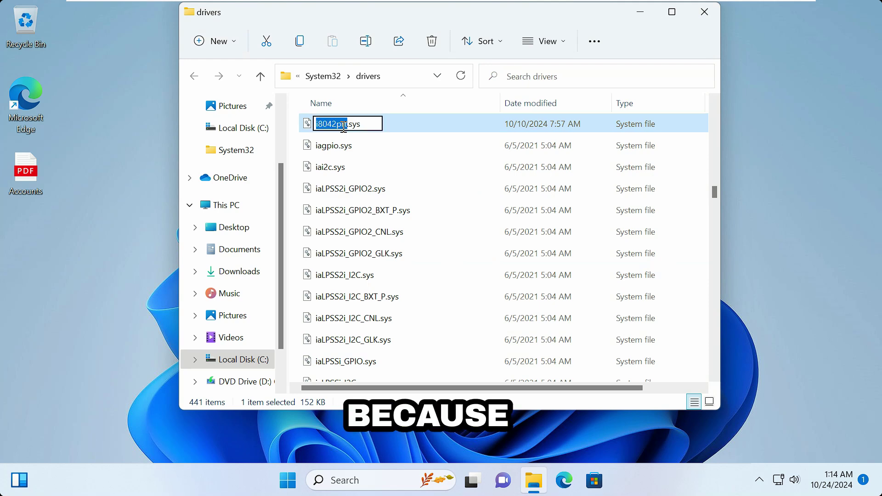
pyautogui.click(353, 124)
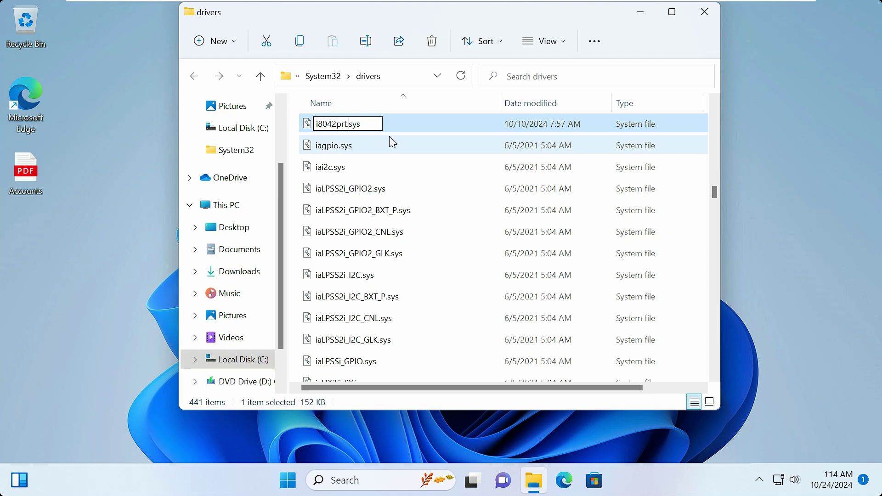
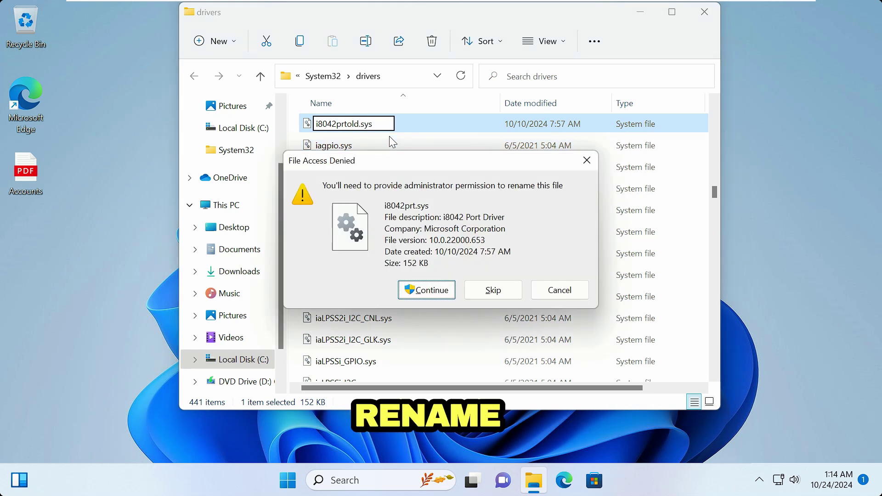
# Step: Abandon renaming i8042prt.sys to i8042prtold.sys and cancel the File Access Denied error
pyautogui.press('Escape')
pyautogui.press('Return')
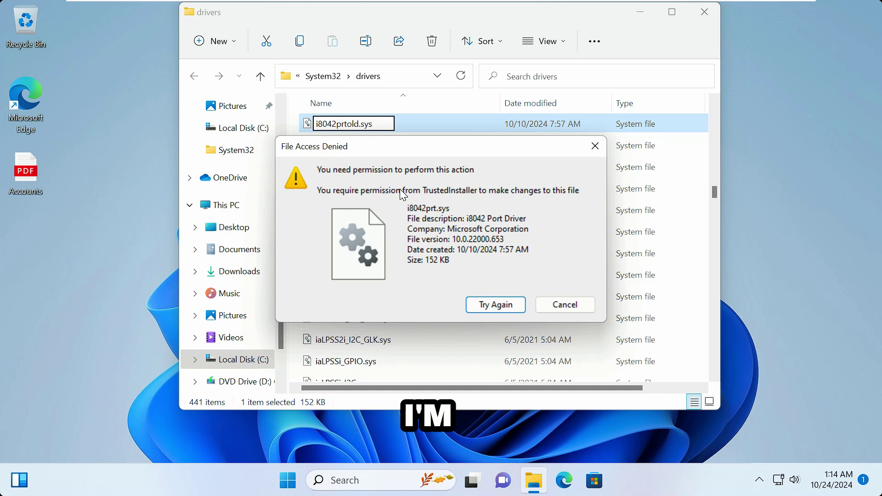
pyautogui.moveTo(372, 147); pyautogui.dragTo(374, 110)
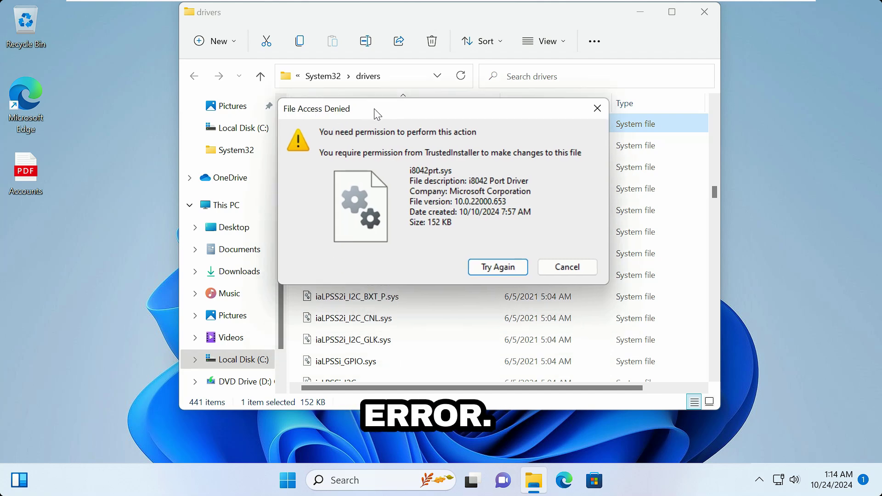
pyautogui.click(568, 271)
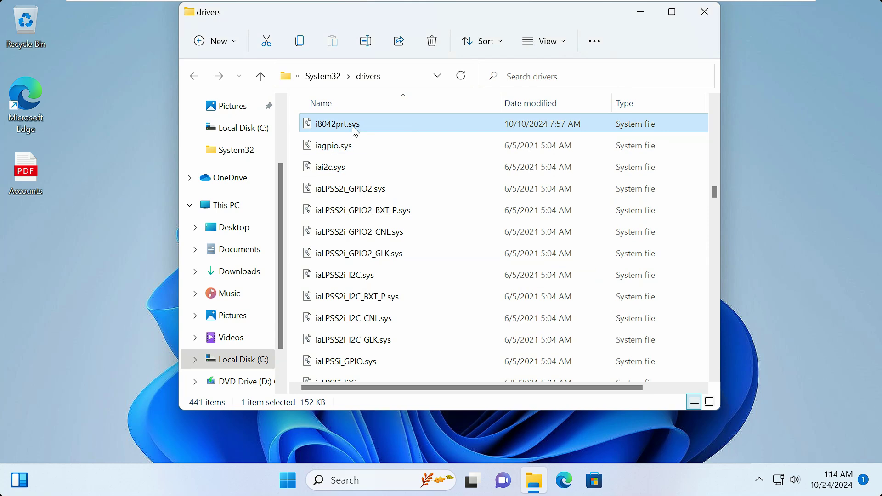
# Step: Open the Properties of i8042prt.sys through Show more options in its context menu
pyautogui.rightClick(356, 132)
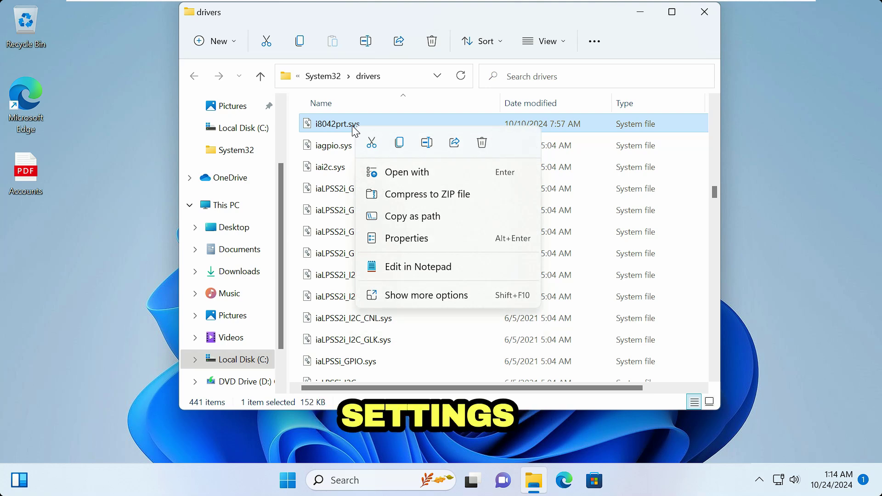
pyautogui.click(424, 296)
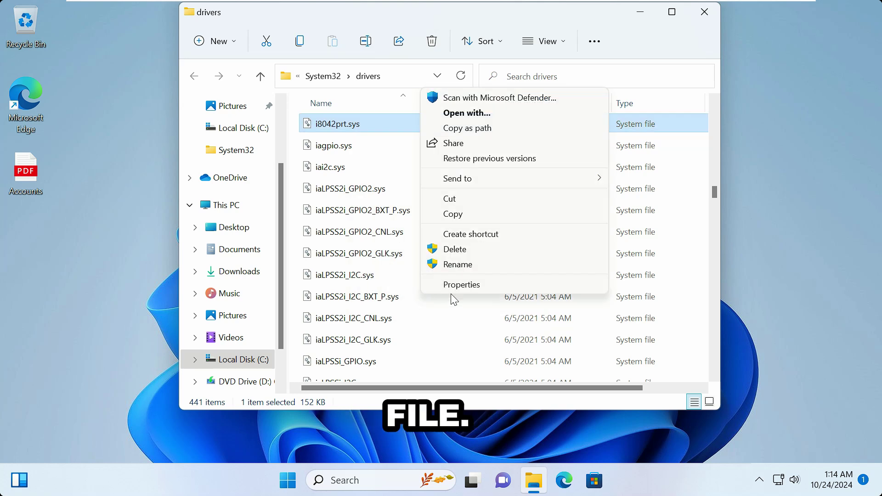
pyautogui.click(496, 284)
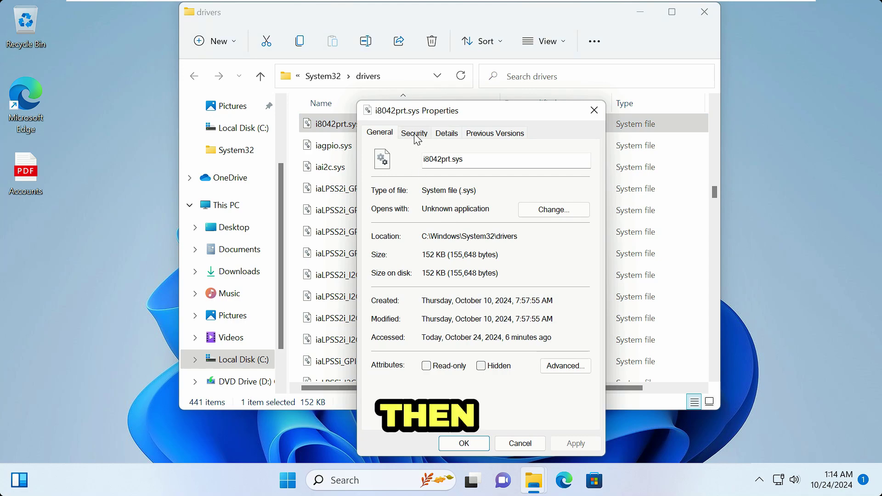
# Step: Open Advanced Security Settings for i8042prt.sys from the Security tab, showing owner TrustedInstaller
pyautogui.click(415, 133)
pyautogui.moveTo(483, 114); pyautogui.dragTo(412, 19)
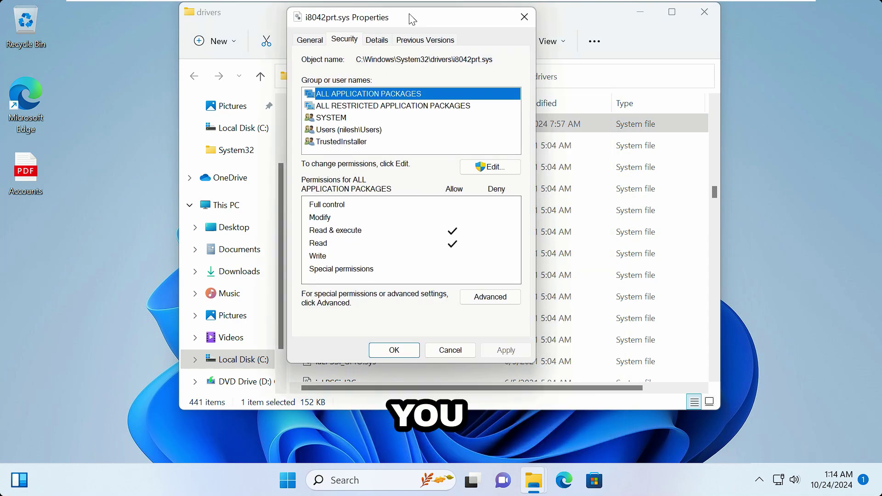
pyautogui.click(490, 297)
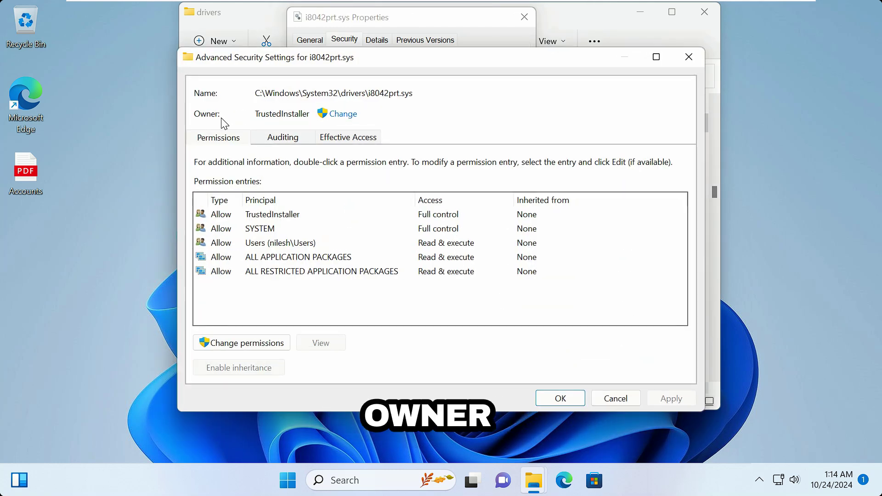
# Step: Change the owner of i8042prt.sys from TrustedInstaller to the local user account and apply it
pyautogui.click(354, 118)
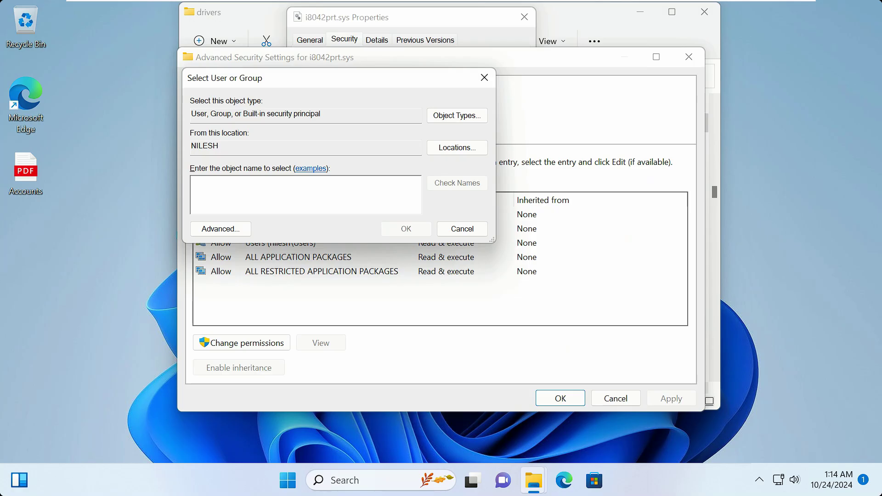
pyautogui.write('nilesh')
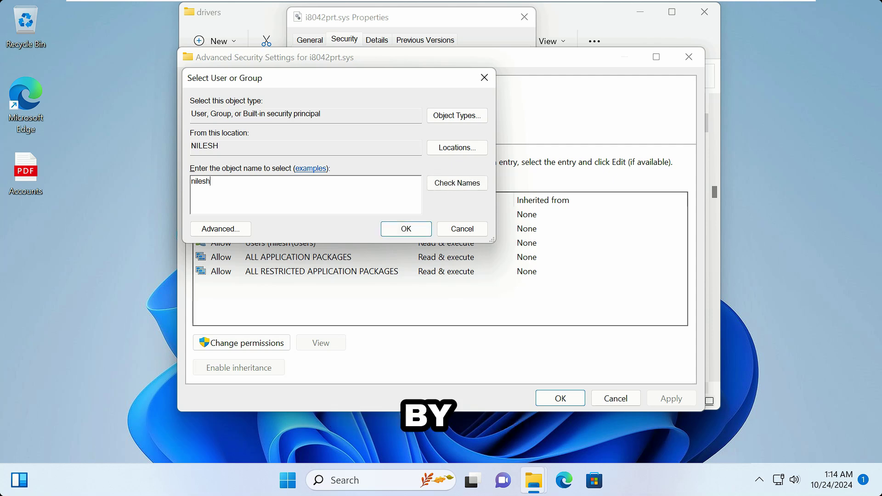
pyautogui.write('1')
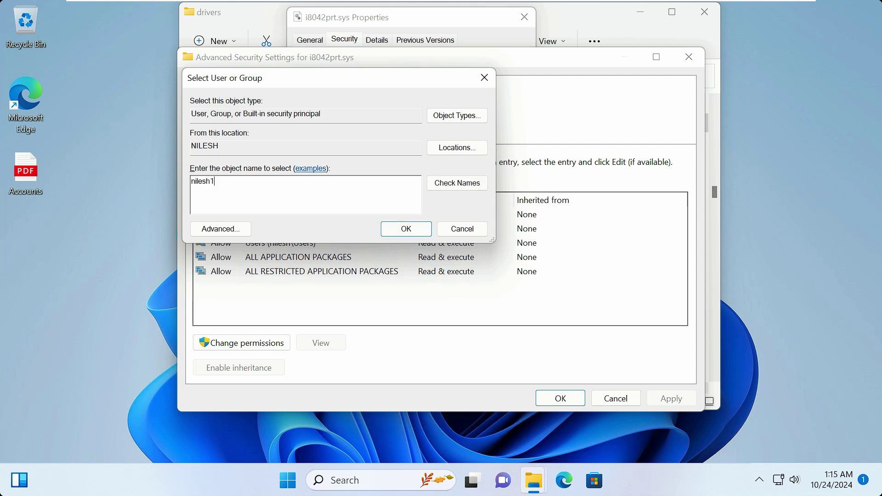
pyautogui.click(454, 184)
pyautogui.click(404, 229)
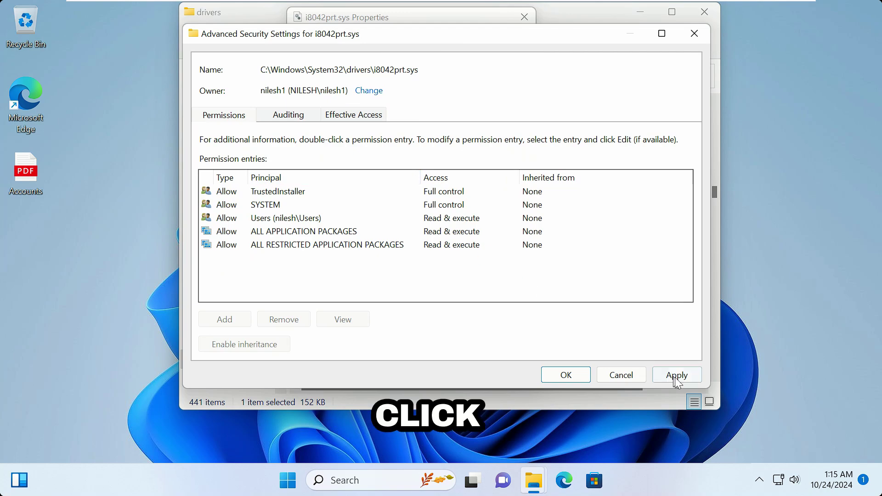
pyautogui.click(691, 376)
pyautogui.click(558, 298)
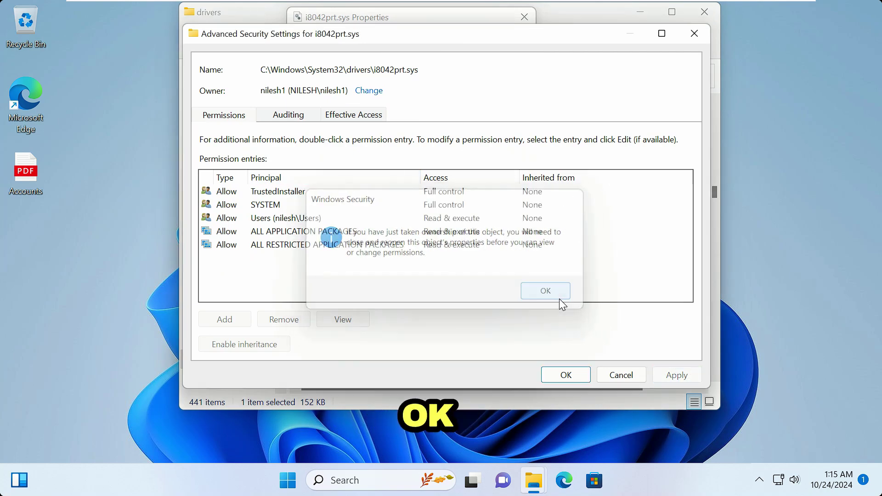
pyautogui.click(564, 376)
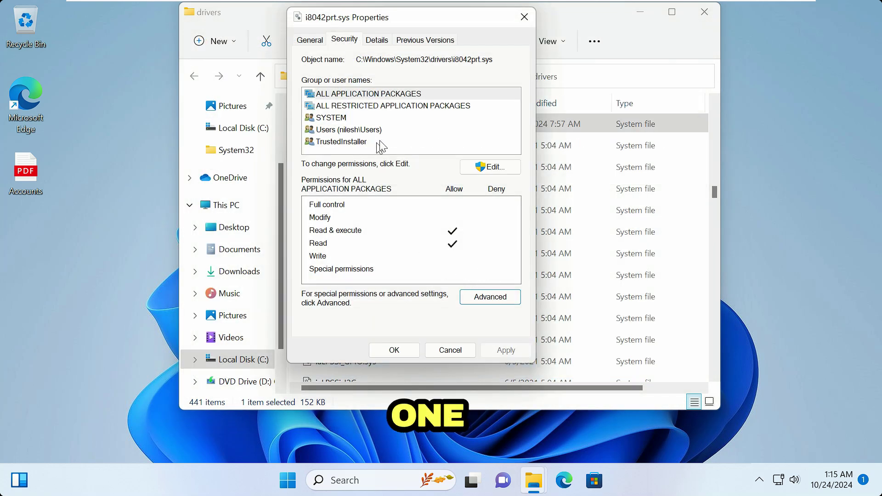
# Step: Add the local user account to the group and user names list for i8042prt.sys
pyautogui.click(505, 167)
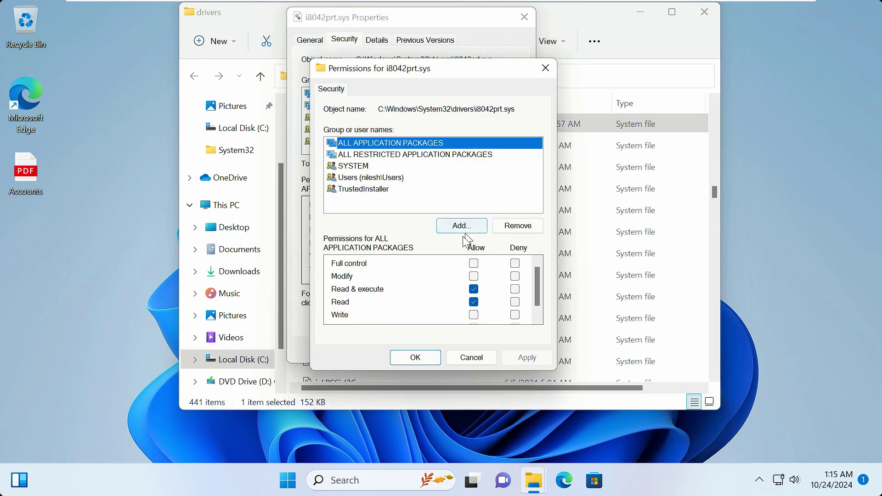
pyautogui.click(461, 225)
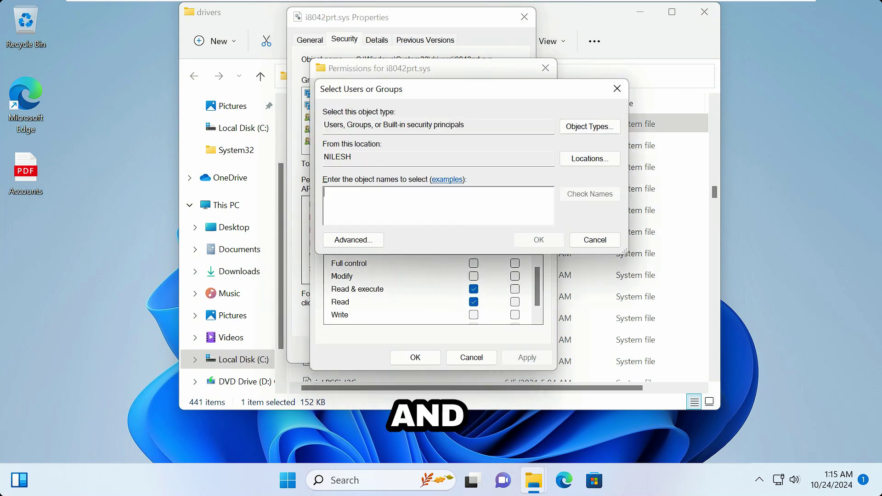
pyautogui.write('nilesh1')
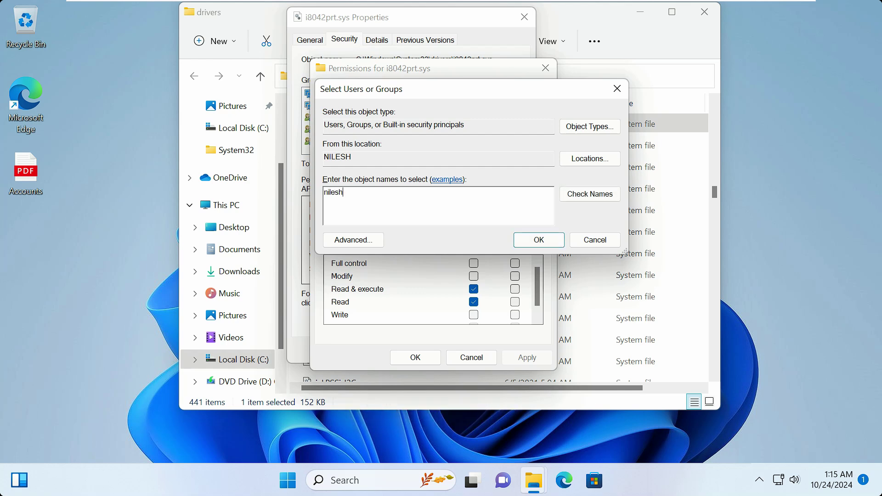
pyautogui.click(581, 195)
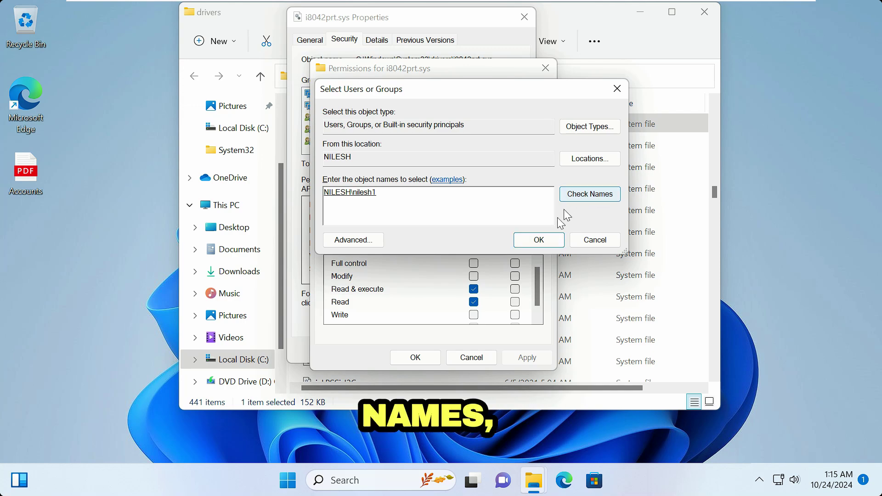
pyautogui.click(553, 241)
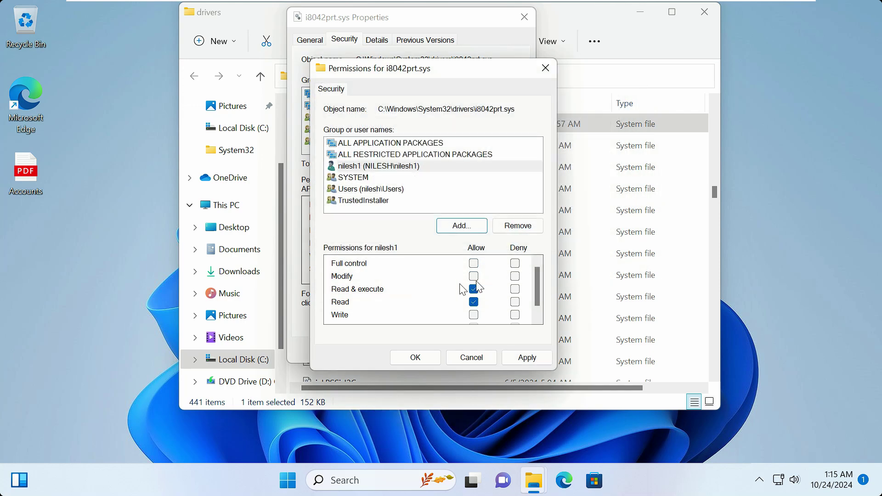
# Step: Allow Full control for the local user account on i8042prt.sys, confirm the warning, and close the dialogs
pyautogui.click(474, 263)
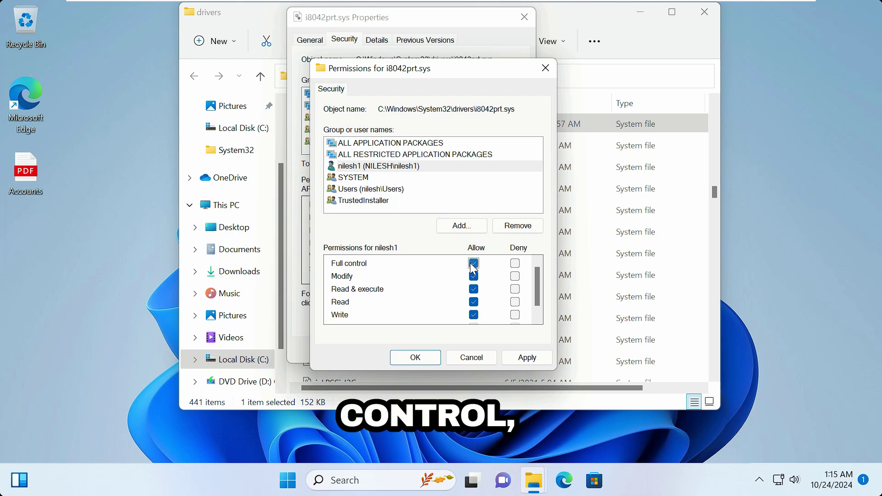
pyautogui.click(534, 359)
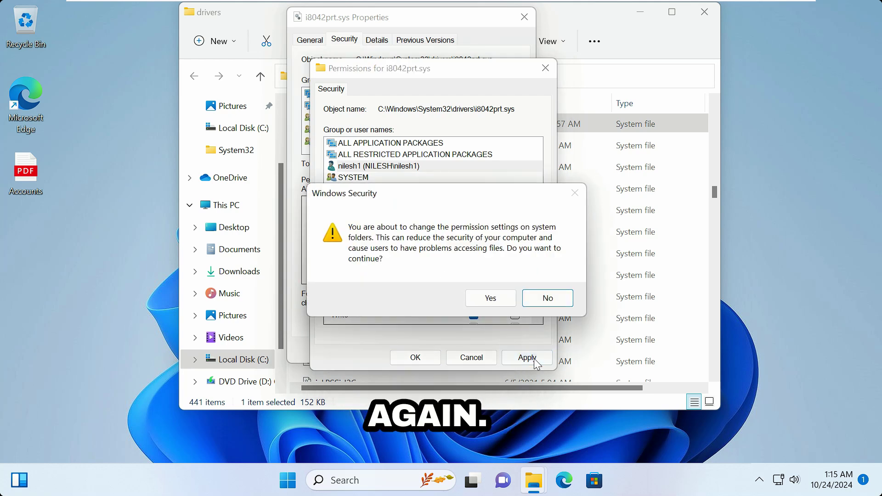
pyautogui.click(488, 299)
pyautogui.click(431, 358)
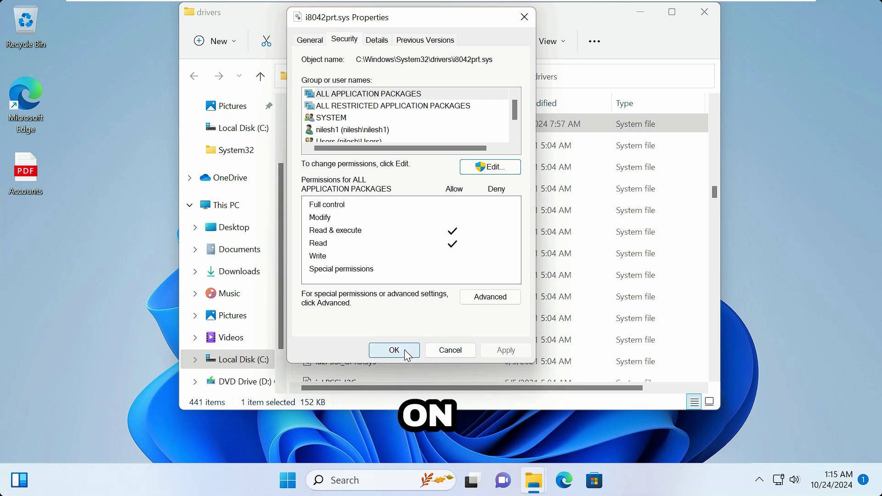
pyautogui.click(406, 352)
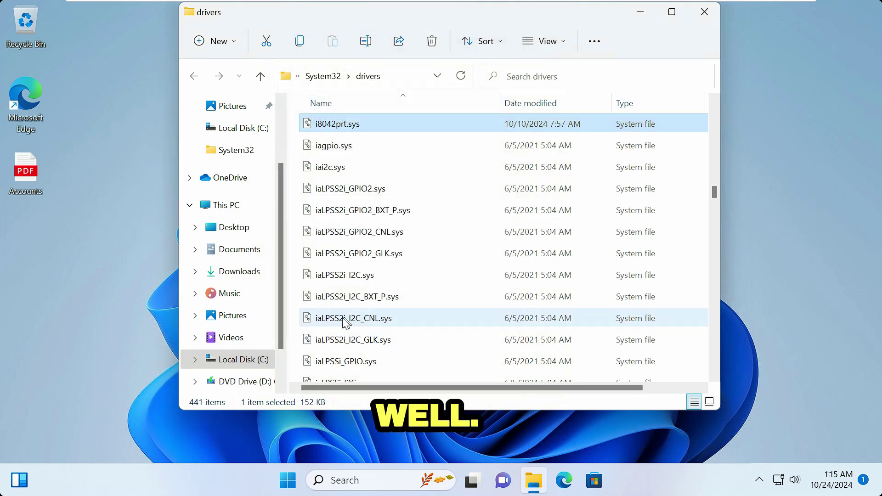
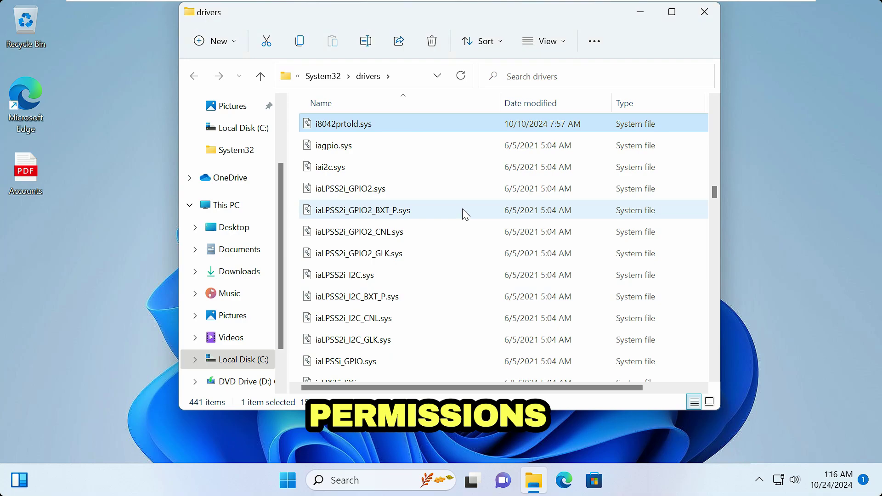
# Step: Select kbdclass.sys in the System32\drivers file list
pyautogui.click(382, 166)
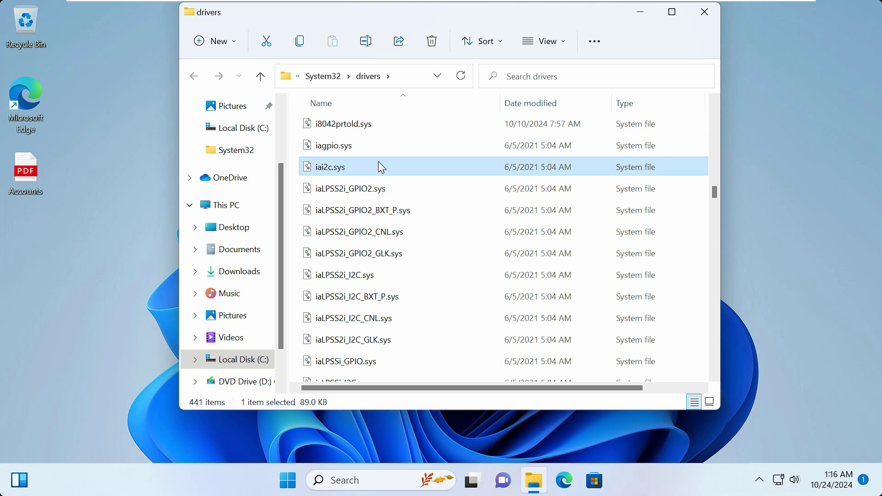
pyautogui.press('k')
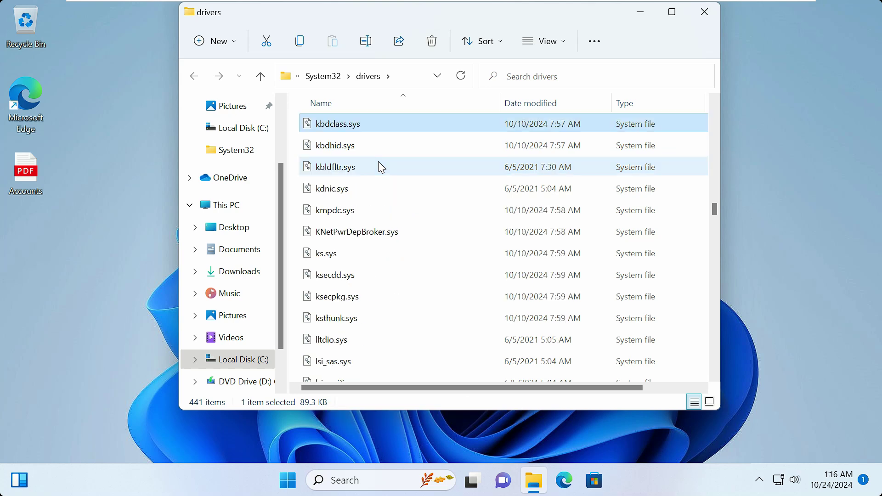
# Step: Open the Advanced security settings from kbdclass.sys's Properties Security tab
pyautogui.rightClick(357, 131)
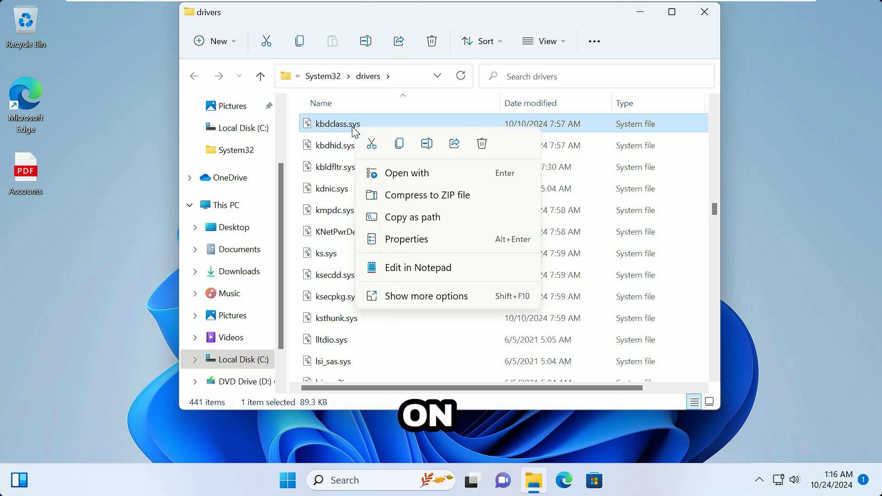
pyautogui.click(467, 301)
pyautogui.click(503, 288)
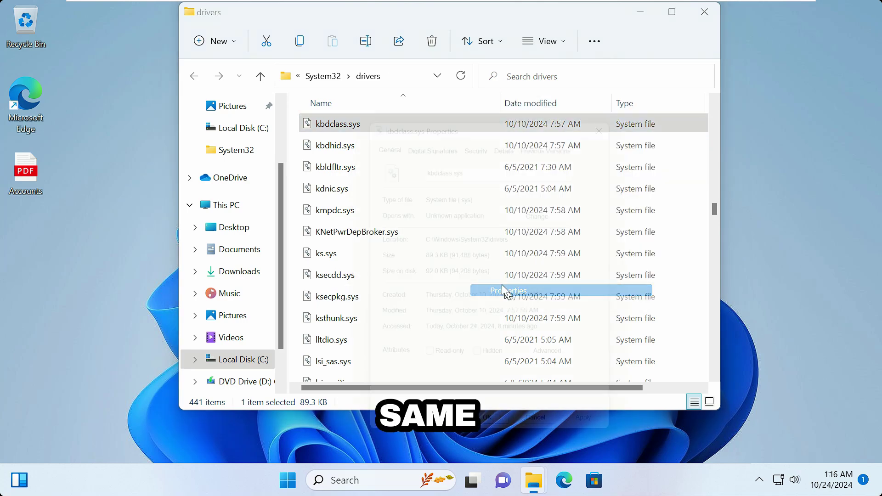
pyautogui.click(480, 133)
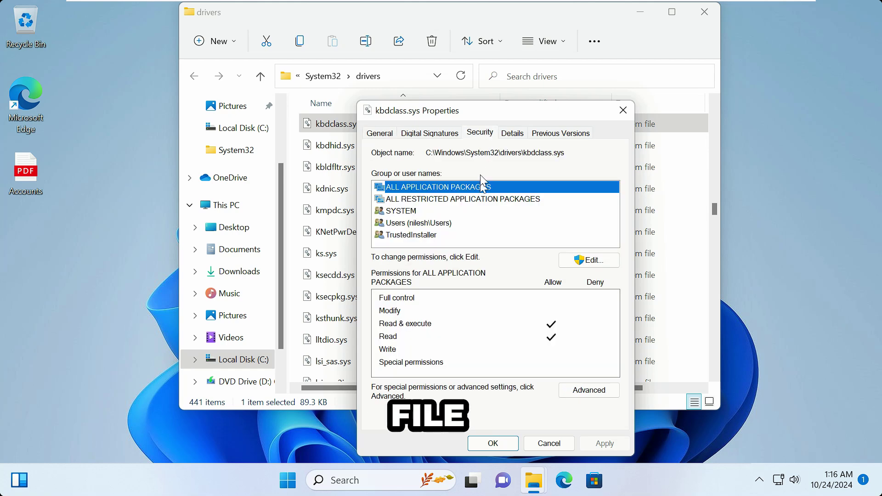
pyautogui.click(580, 391)
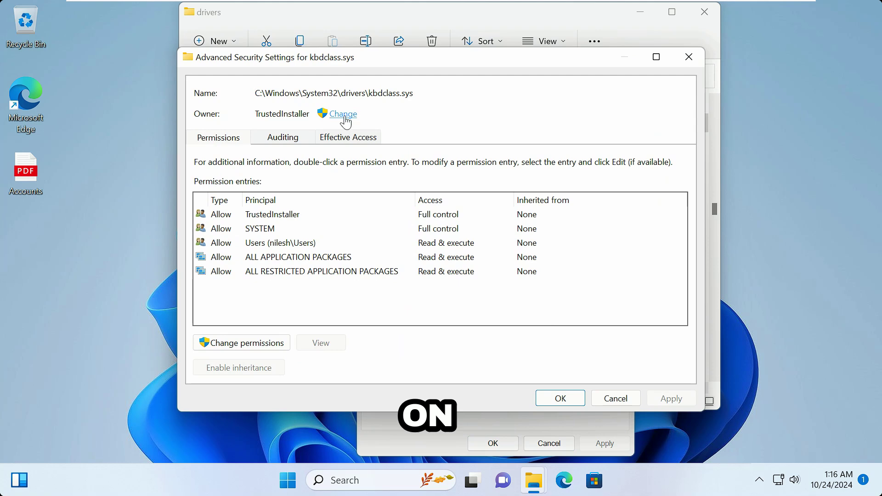
# Step: Change the file's owner from TrustedInstaller to the user's own account and apply
pyautogui.click(345, 120)
pyautogui.write('nilesh1')
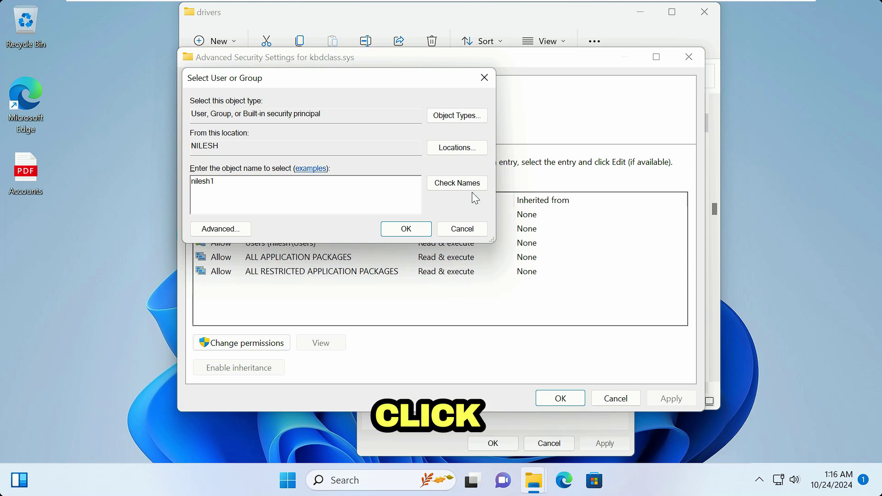
pyautogui.click(477, 188)
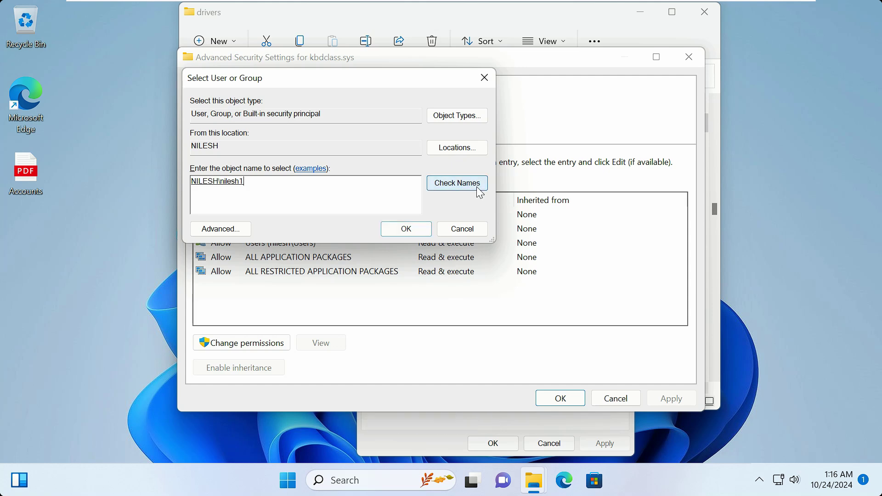
pyautogui.click(389, 233)
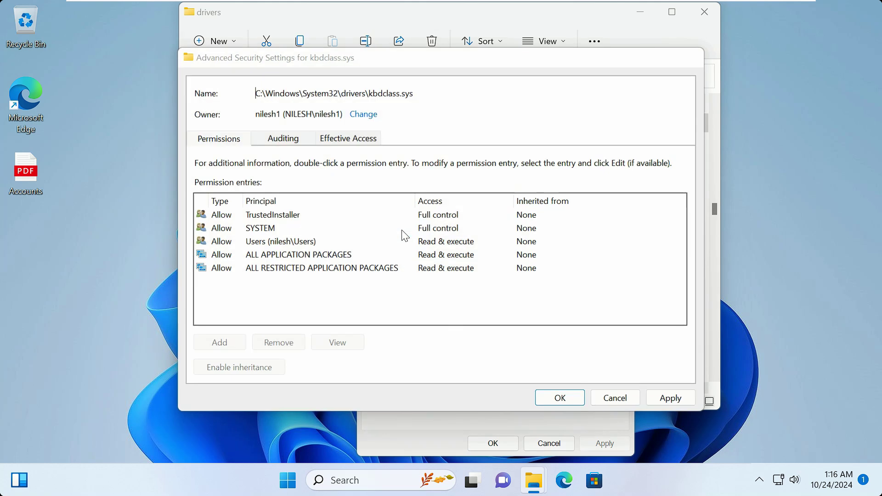
pyautogui.click(689, 400)
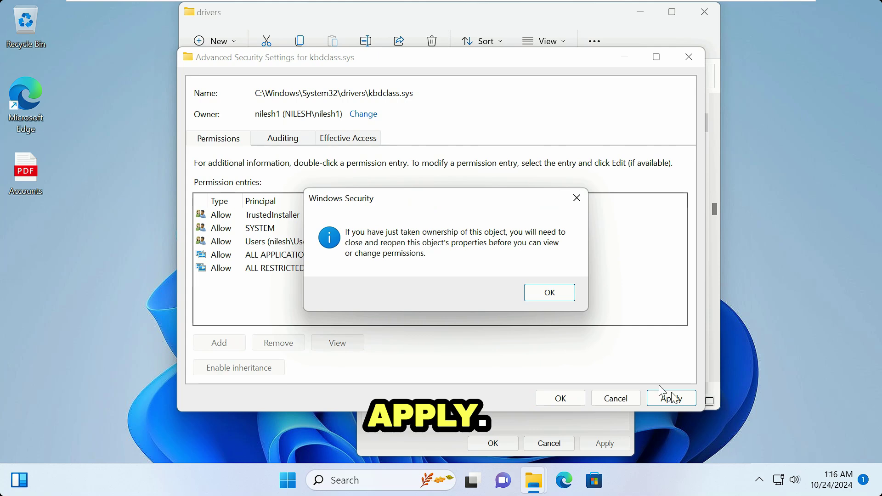
pyautogui.click(552, 293)
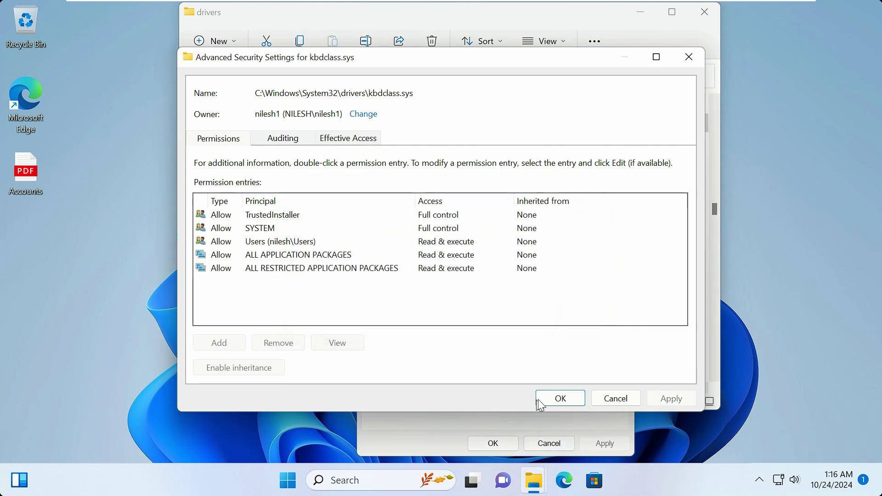
pyautogui.click(556, 400)
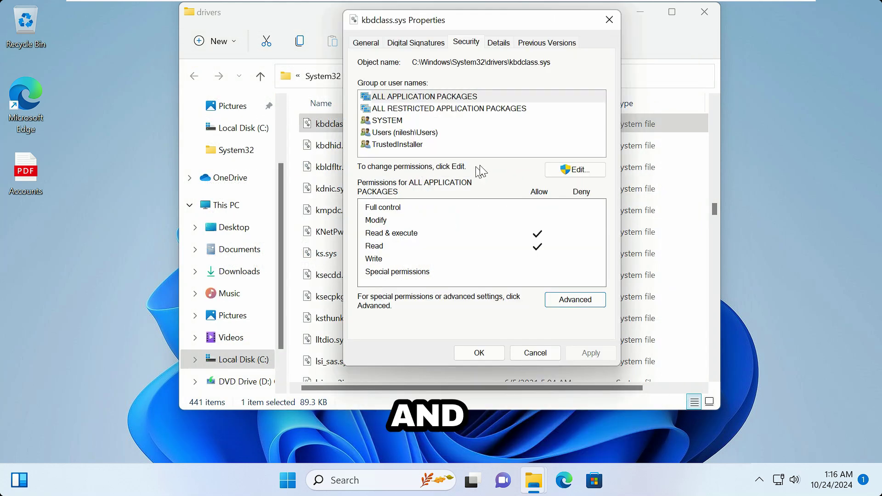
# Step: Add the user's own account to kbdclass.sys's permission list
pyautogui.click(570, 169)
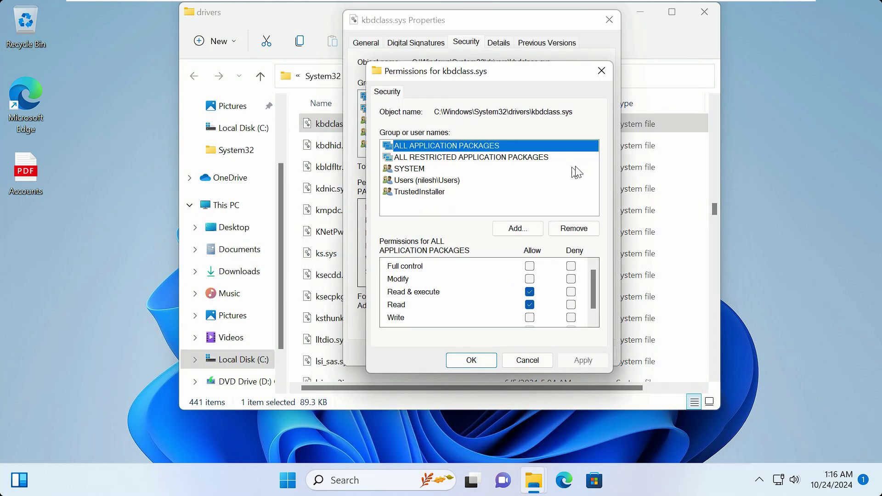
pyautogui.click(515, 230)
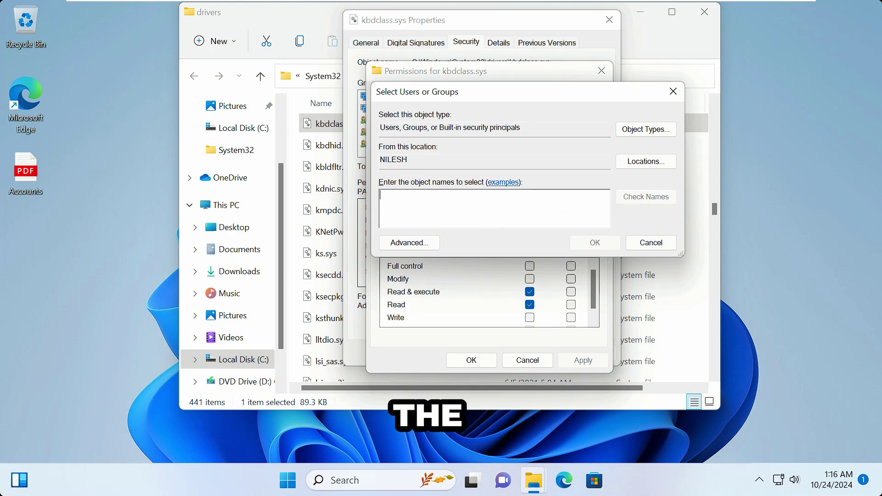
pyautogui.write('nilesh1')
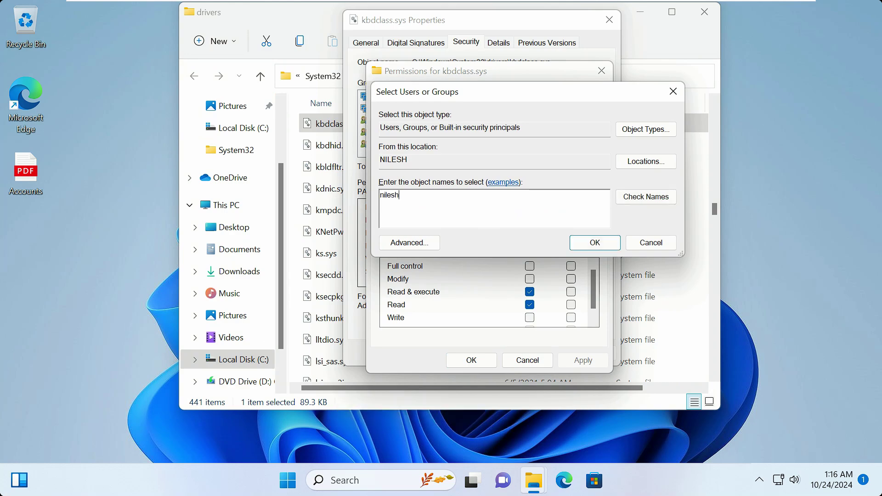
pyautogui.click(666, 197)
pyautogui.click(594, 242)
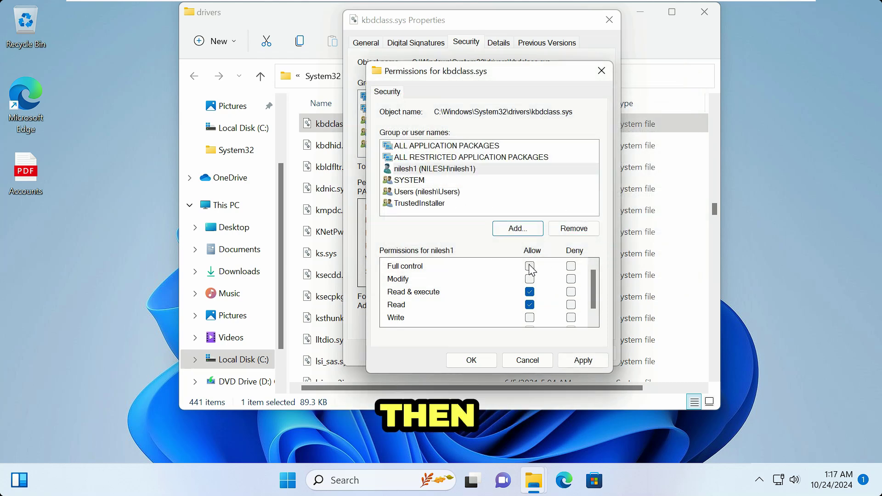
# Step: Allow Full control for that account, accept the warning, and close Properties
pyautogui.click(530, 266)
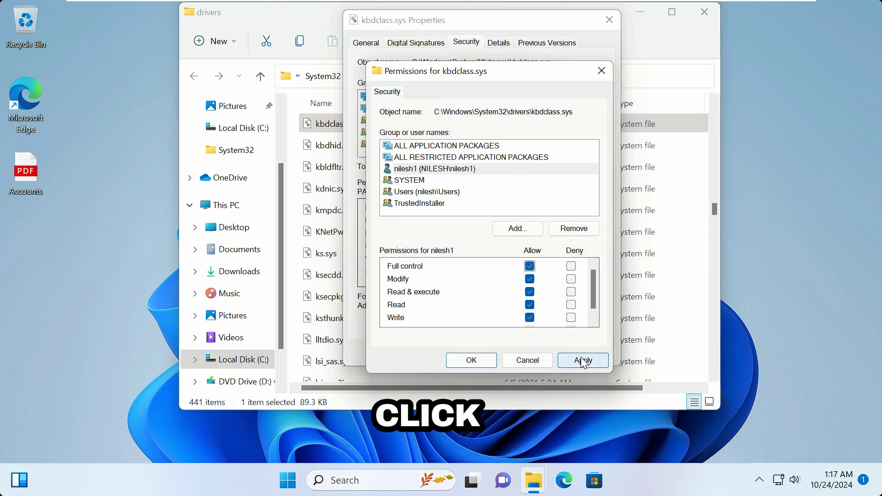
pyautogui.click(582, 359)
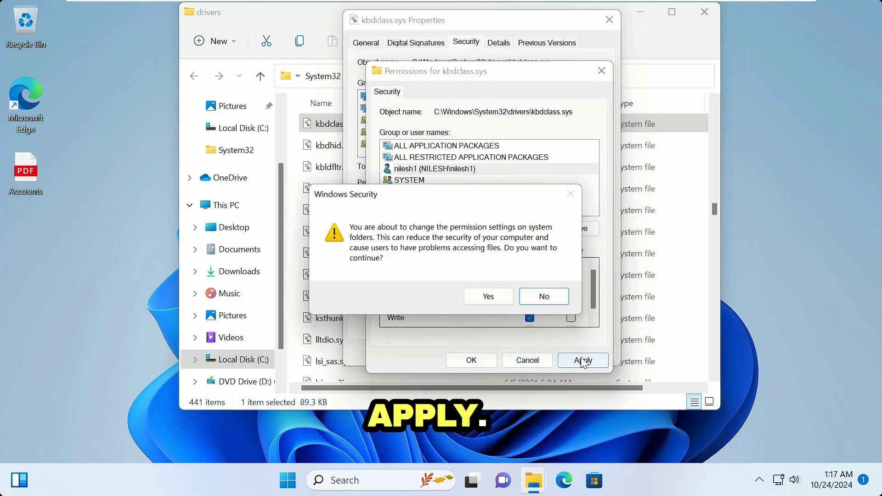
pyautogui.click(501, 298)
pyautogui.click(468, 361)
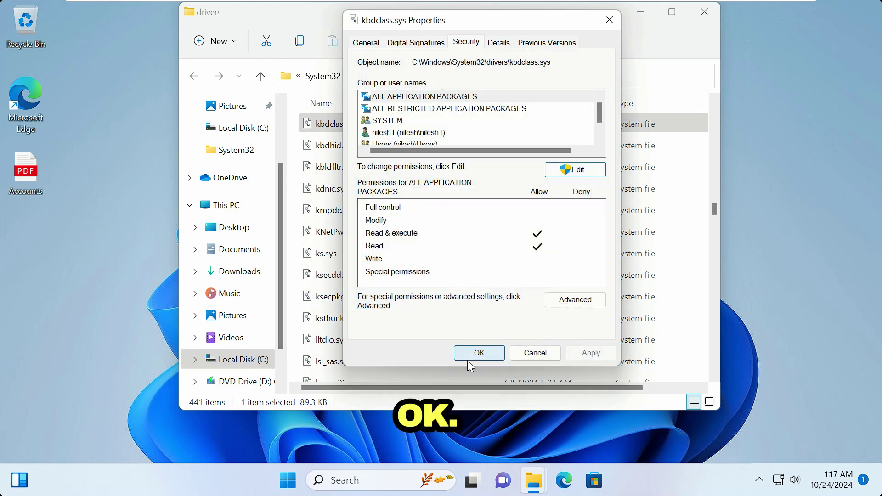
pyautogui.click(491, 355)
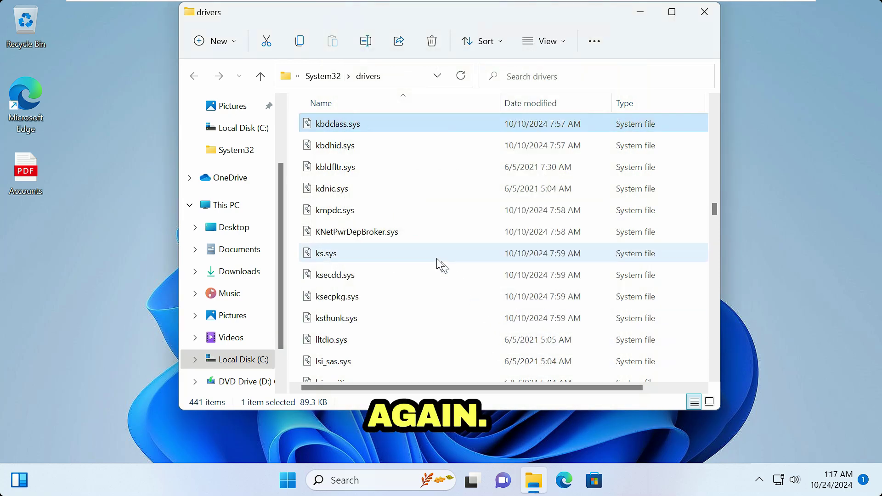
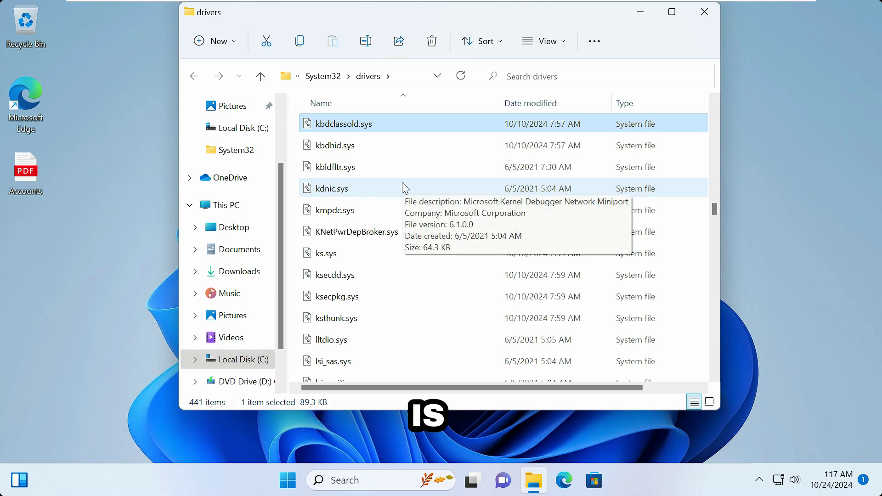
# Step: Launch Device Manager from the Start button's Win+X menu
pyautogui.rightClick(286, 485)
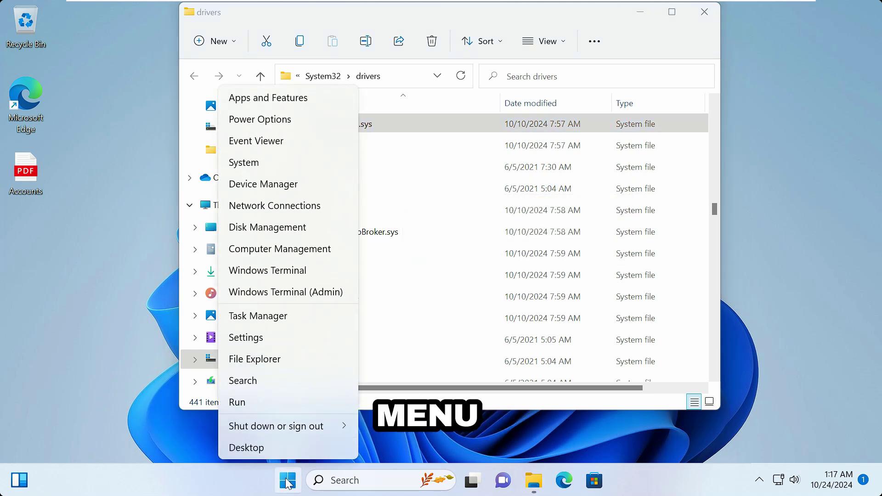
pyautogui.click(283, 183)
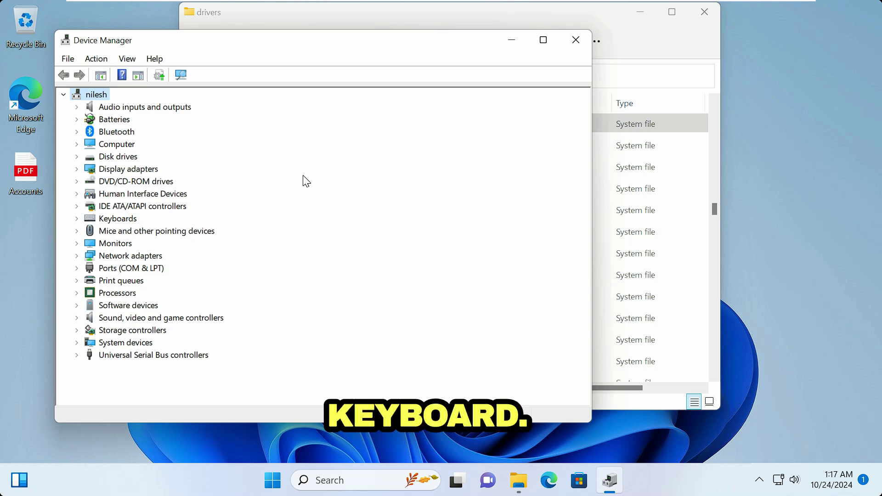
# Step: Uninstall Standard PS/2 Keyboard under Keyboards and confirm an immediate Windows restart
pyautogui.moveTo(305, 51); pyautogui.dragTo(508, 68)
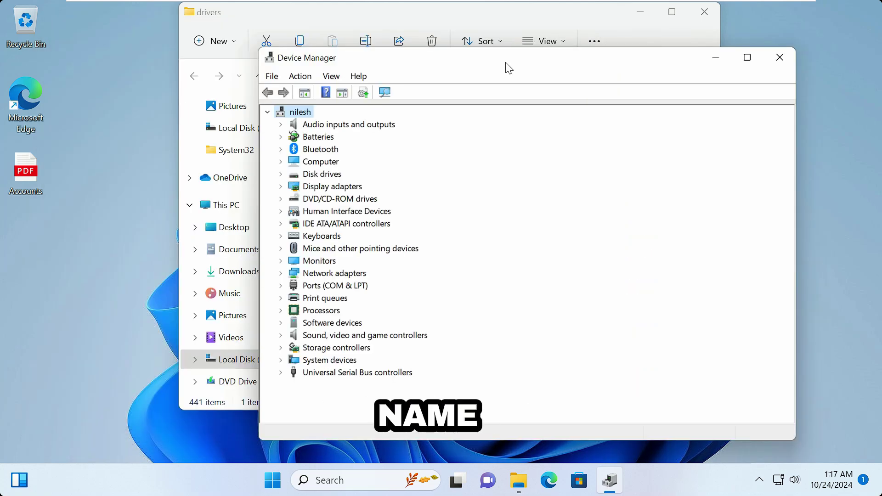
pyautogui.doubleClick(321, 237)
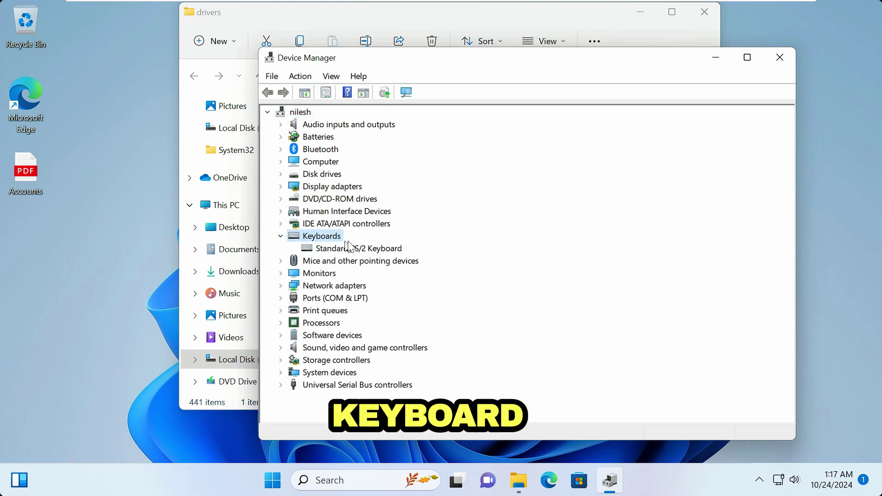
pyautogui.rightClick(375, 250)
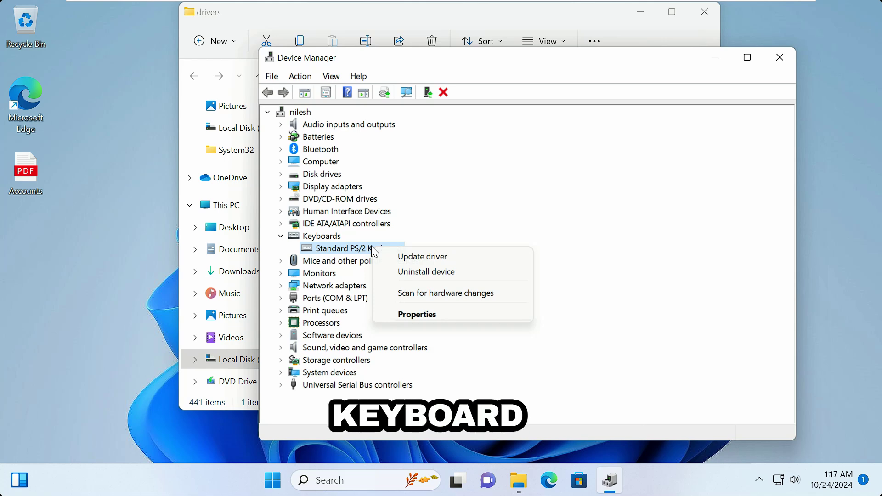
pyautogui.click(473, 272)
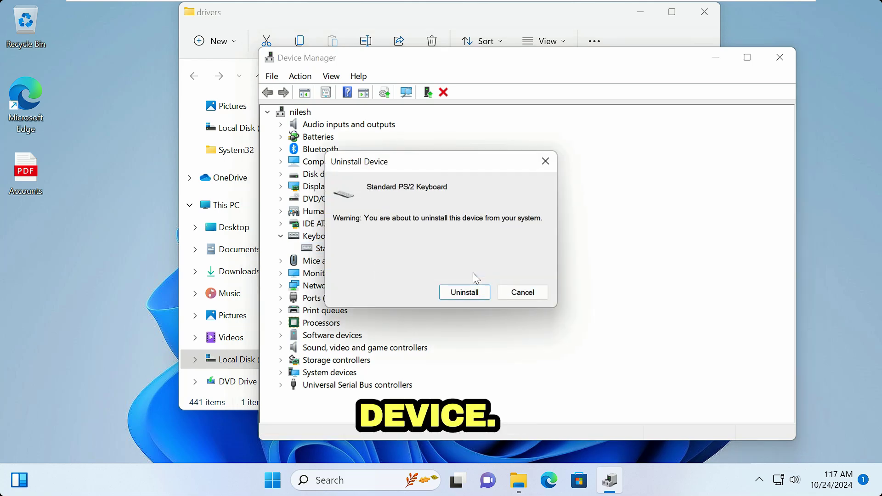
pyautogui.click(471, 297)
pyautogui.click(499, 250)
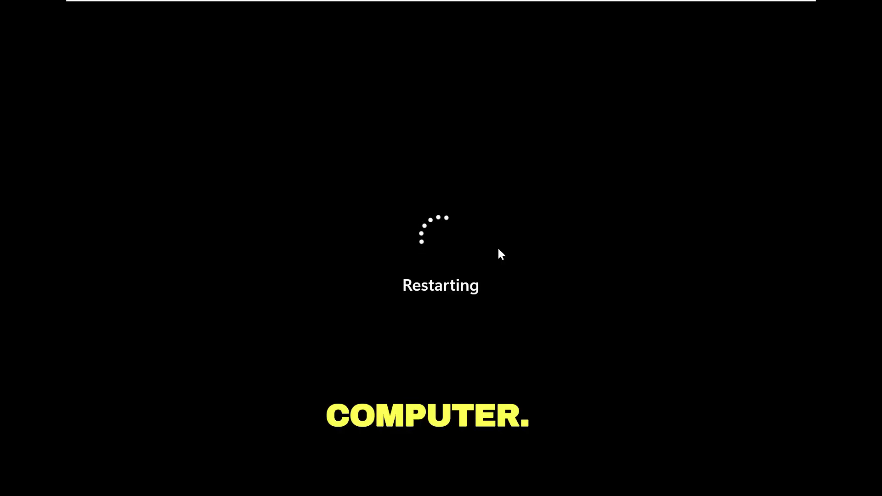